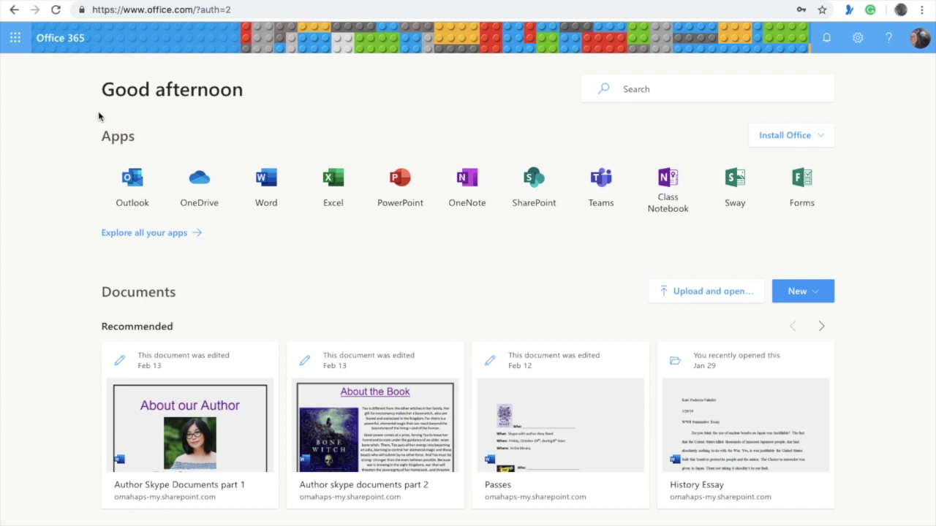
Launch NoodleTools from the Office 365 all-apps list, under the Other section
click(16, 44)
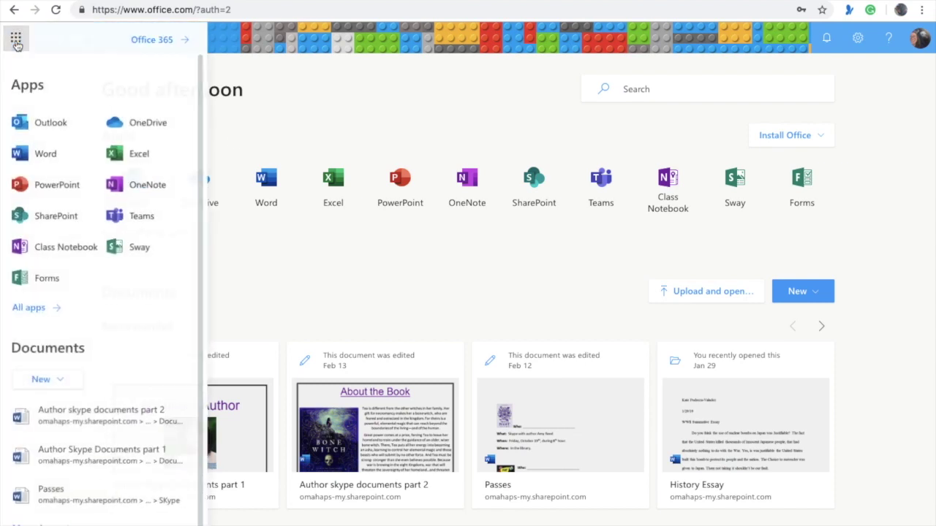
click(30, 310)
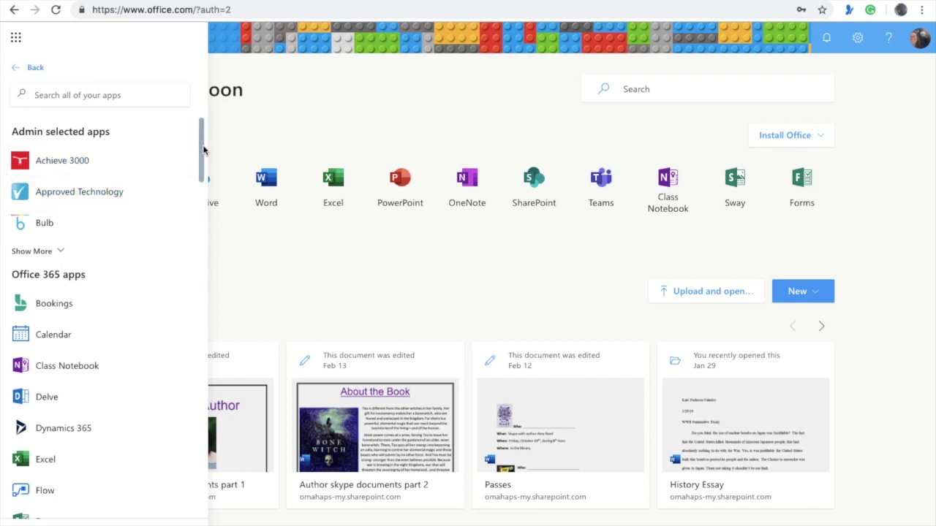
drag(202, 143, 203, 297)
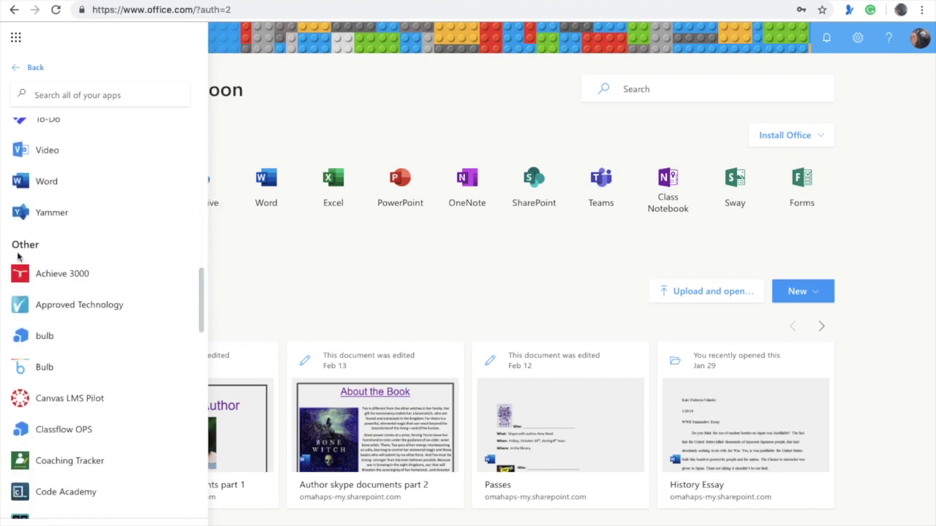
drag(204, 304, 204, 437)
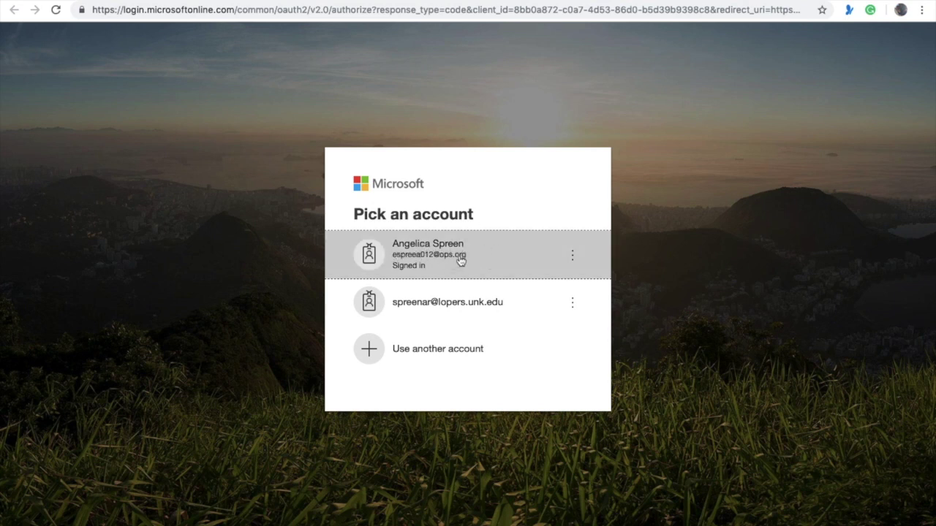
Continue with the signed-in school account and start a new project from My Projects
click(434, 253)
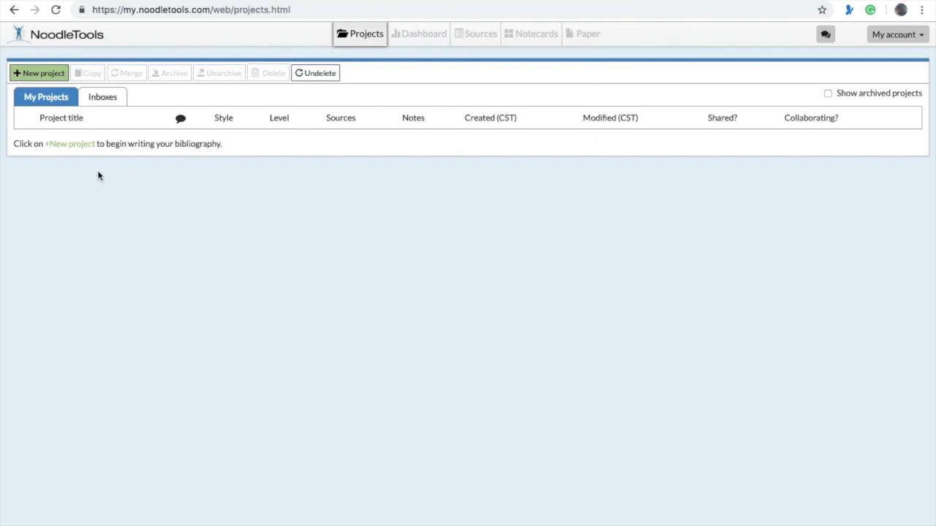
click(38, 76)
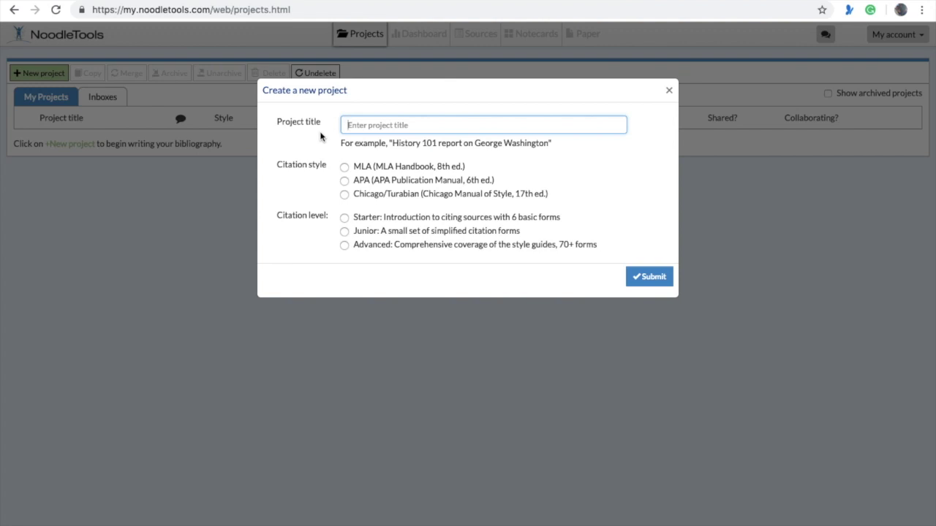
Create the project 'World History Project' using MLA style at the Advanced level
text(Wor)
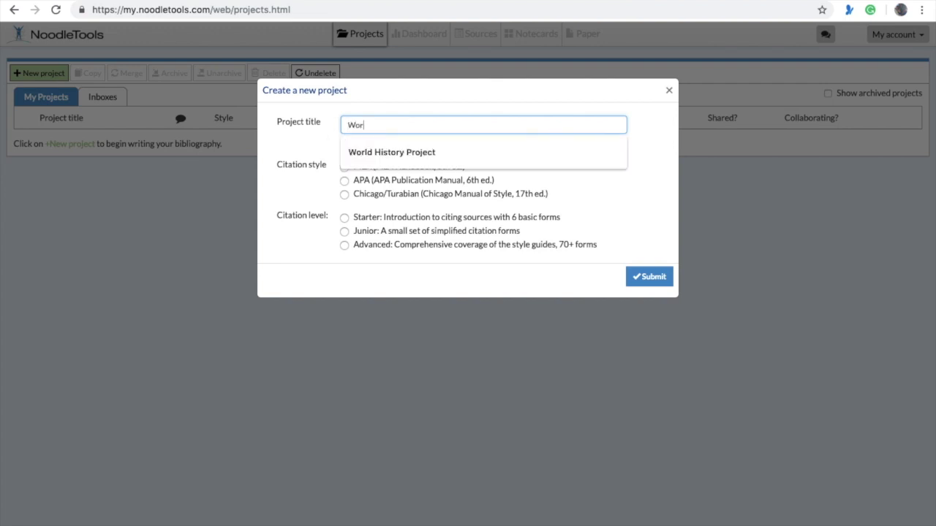
text(ld History Project)
click(303, 187)
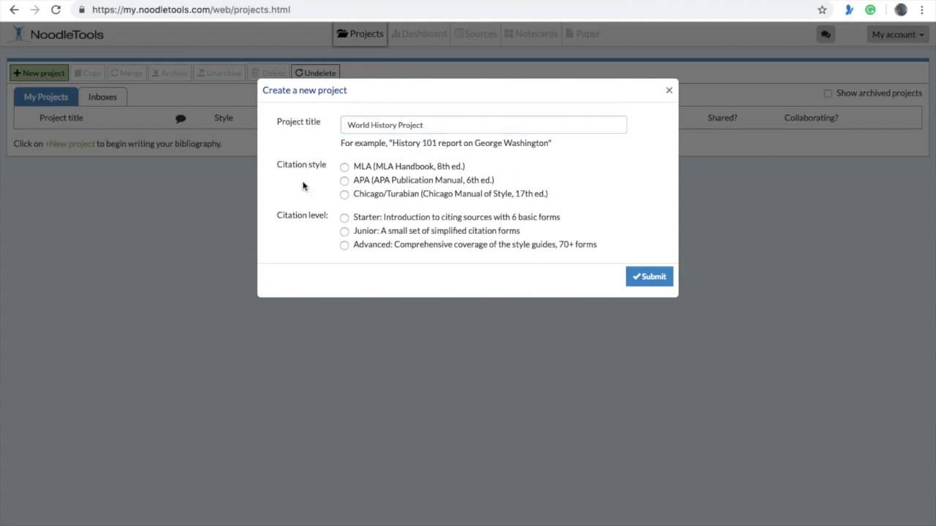
click(343, 167)
click(344, 247)
click(638, 280)
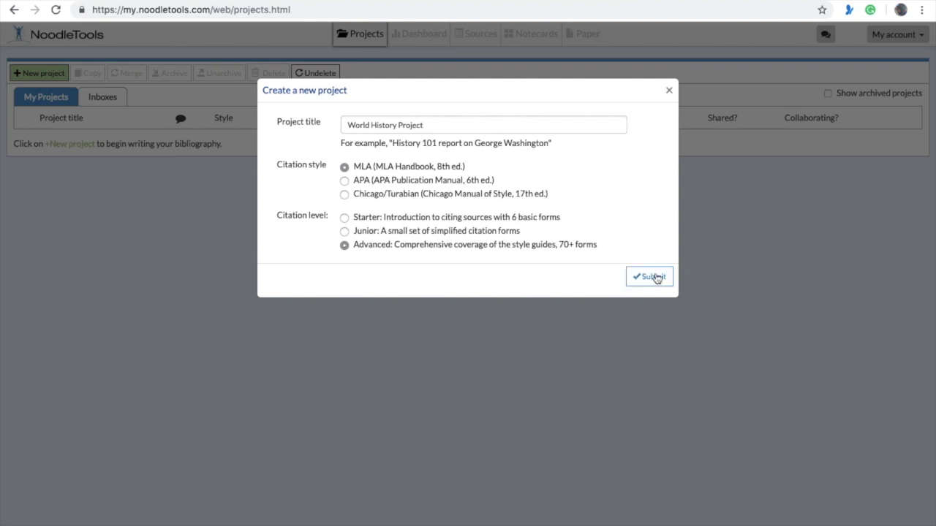
click(653, 277)
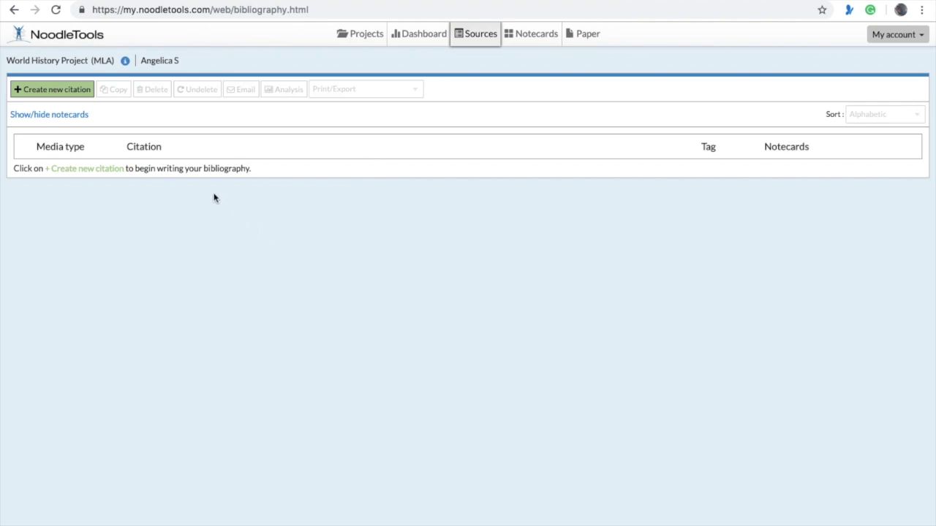
Start a new citation from the project's Sources page
click(57, 95)
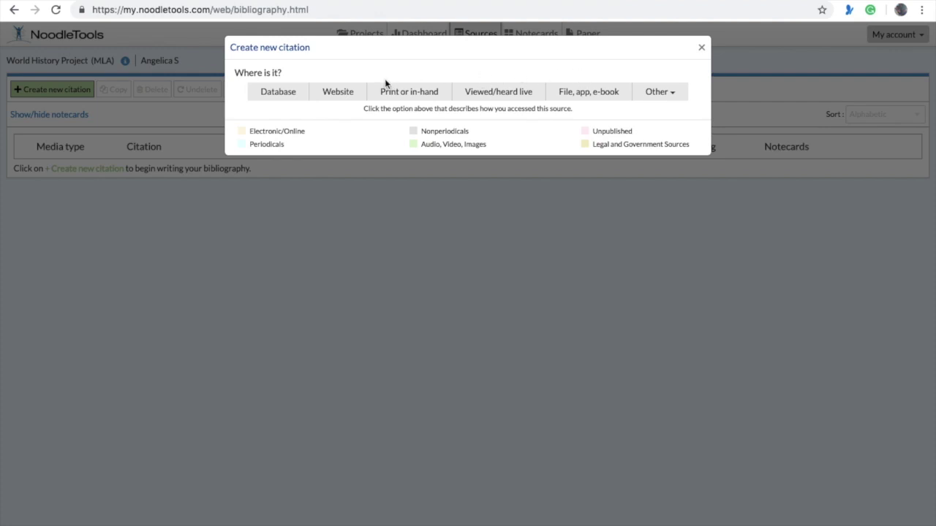
Mark the source as found on a Website and choose Web Page as its type
click(332, 100)
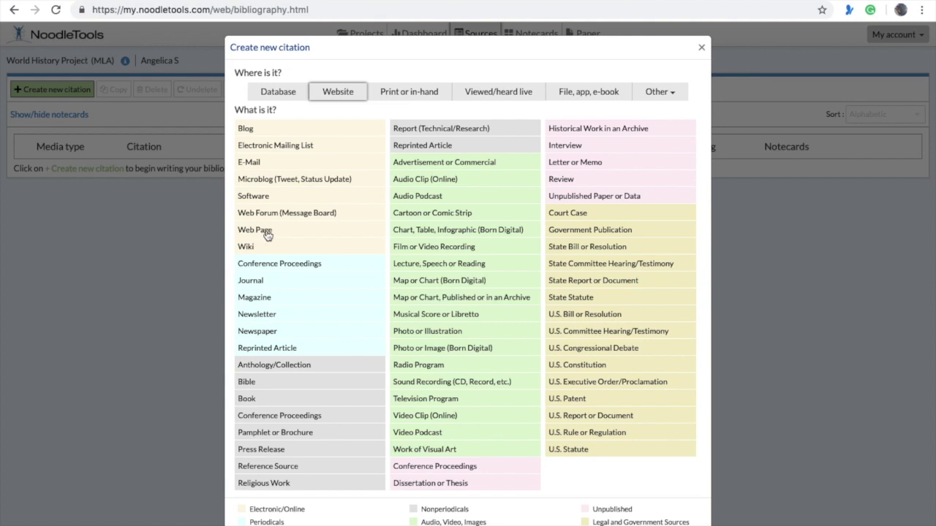
click(266, 233)
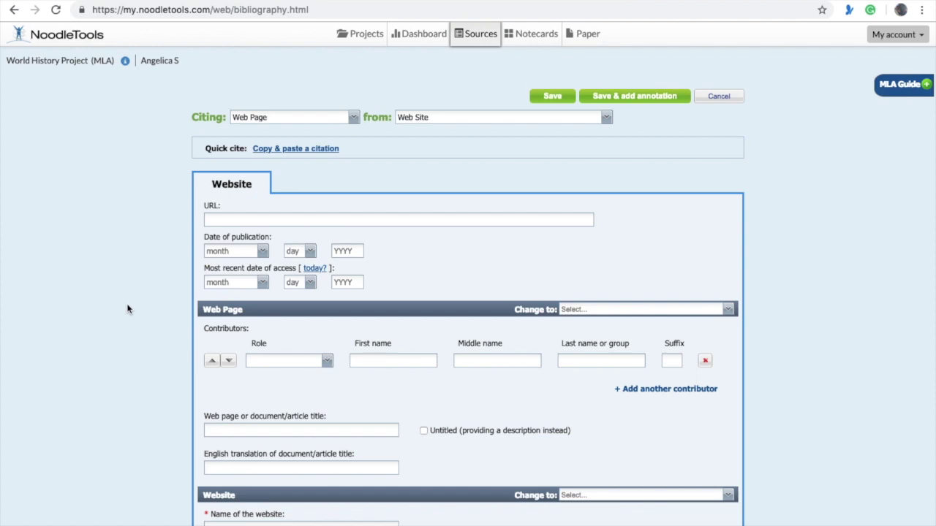
Look over the blank Web Page form and check the URL field's guidance
scroll(829, 395, down, 1)
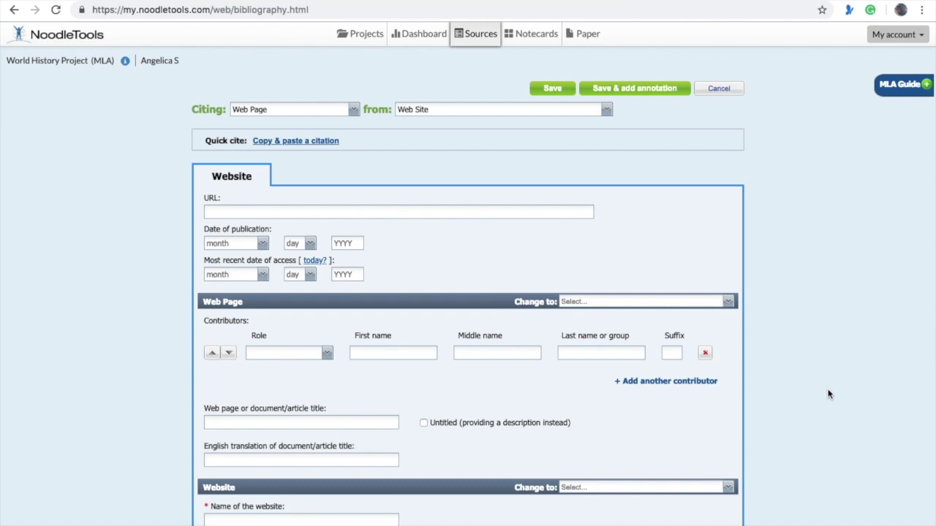
scroll(828, 395, down, 1)
scroll(829, 393, down, 1)
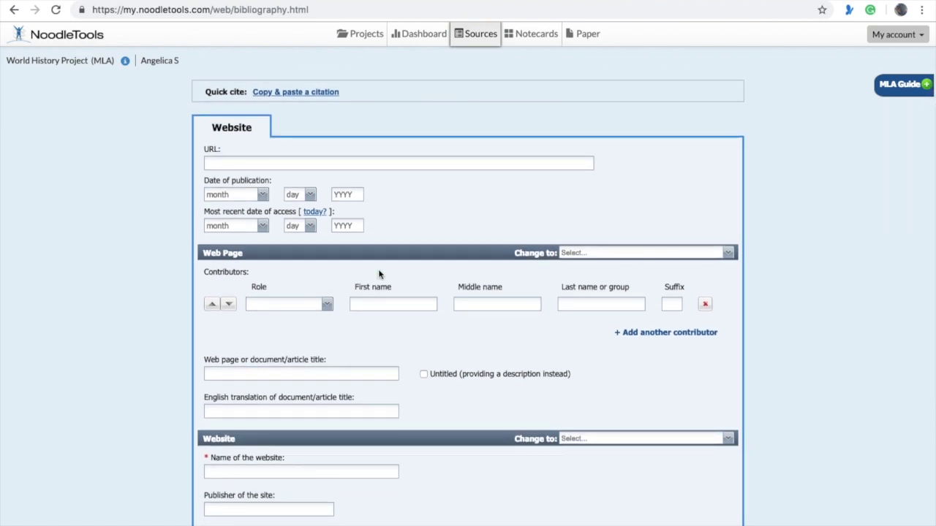
scroll(379, 273, down, 1)
scroll(378, 274, down, 3)
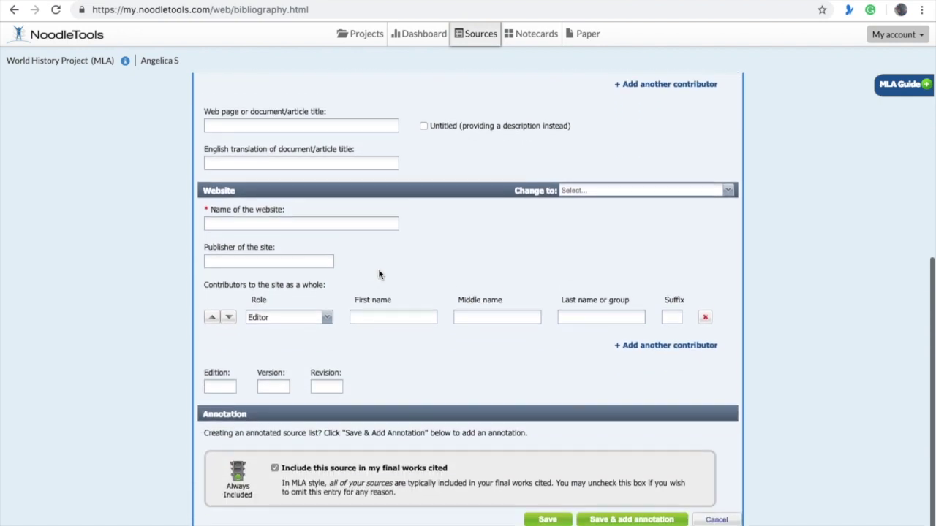
scroll(379, 273, up, 1)
scroll(379, 273, up, 4)
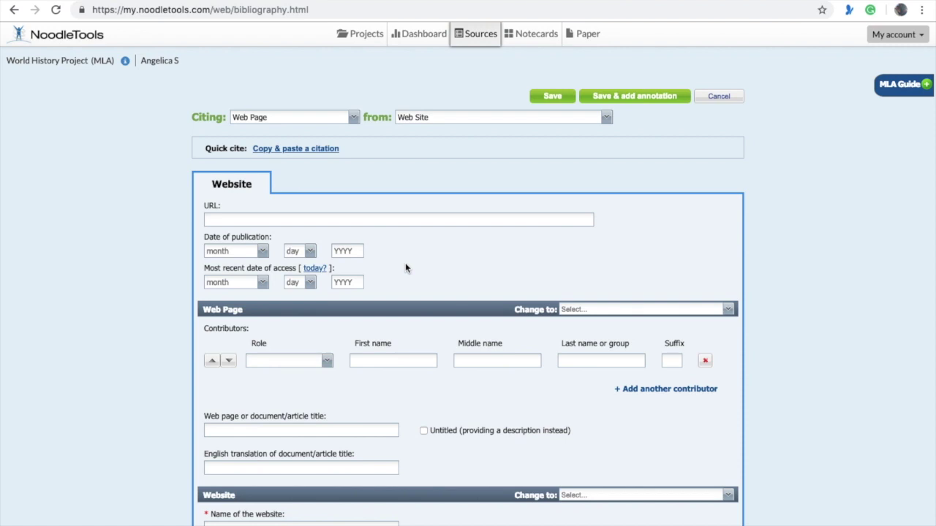
click(401, 222)
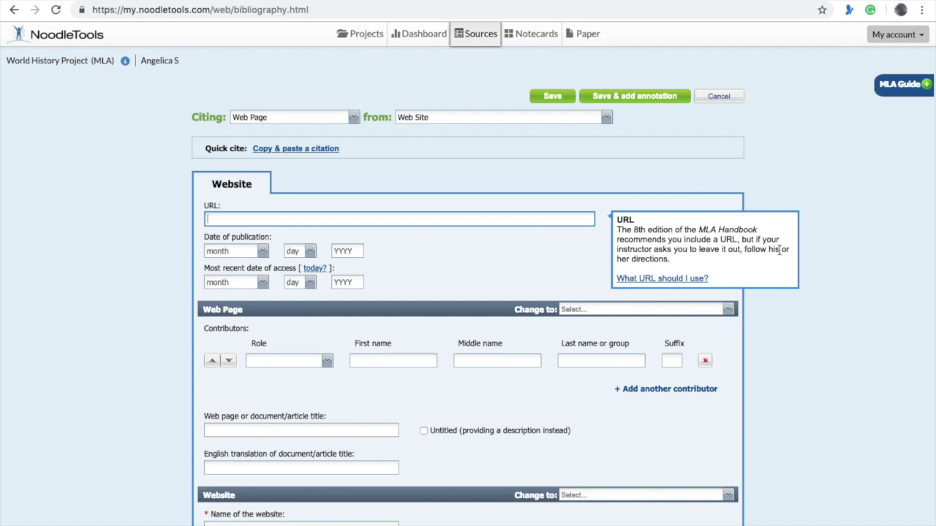
Read the help for the contributor first name and publisher fields
click(381, 357)
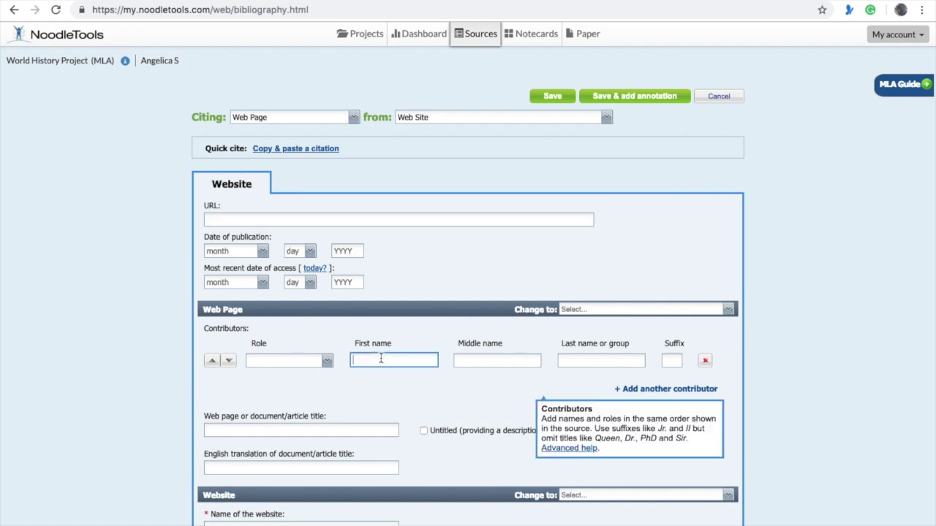
scroll(424, 401, down, 1)
scroll(424, 400, down, 1)
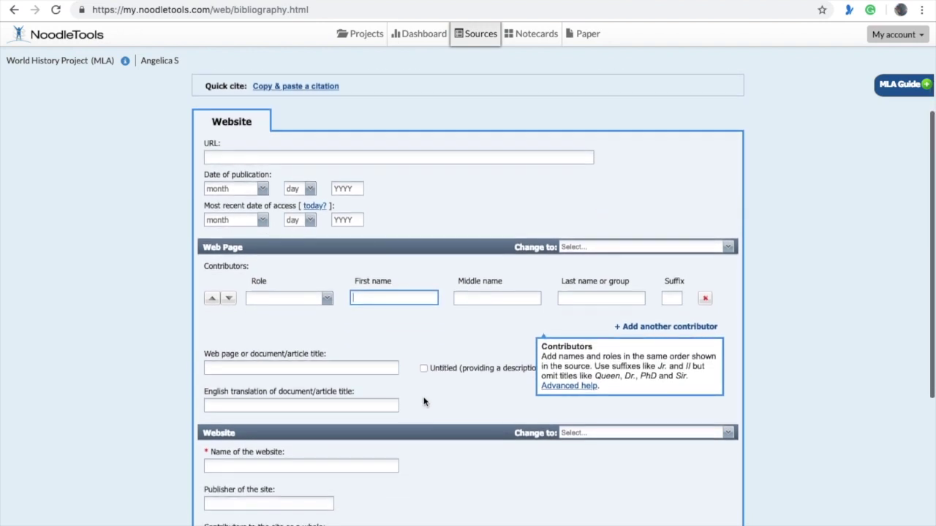
scroll(424, 401, down, 1)
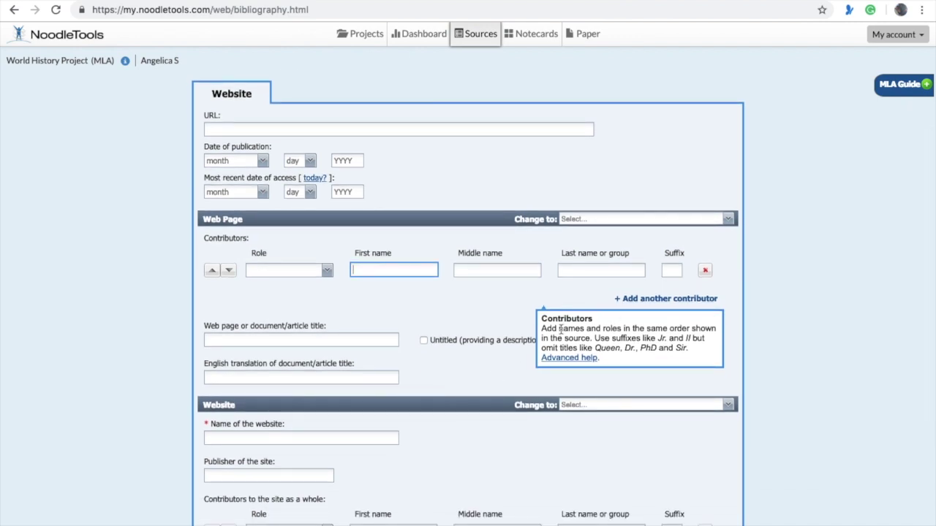
scroll(438, 364, down, 5)
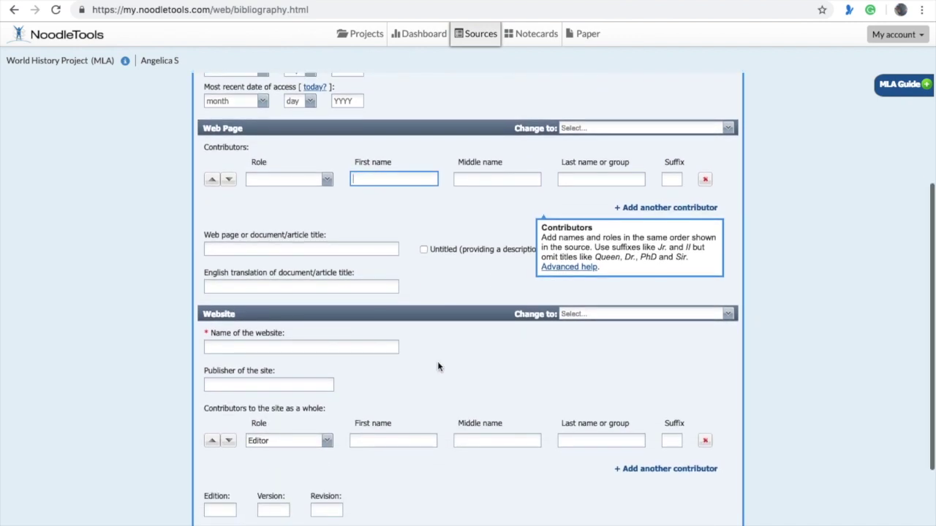
click(249, 332)
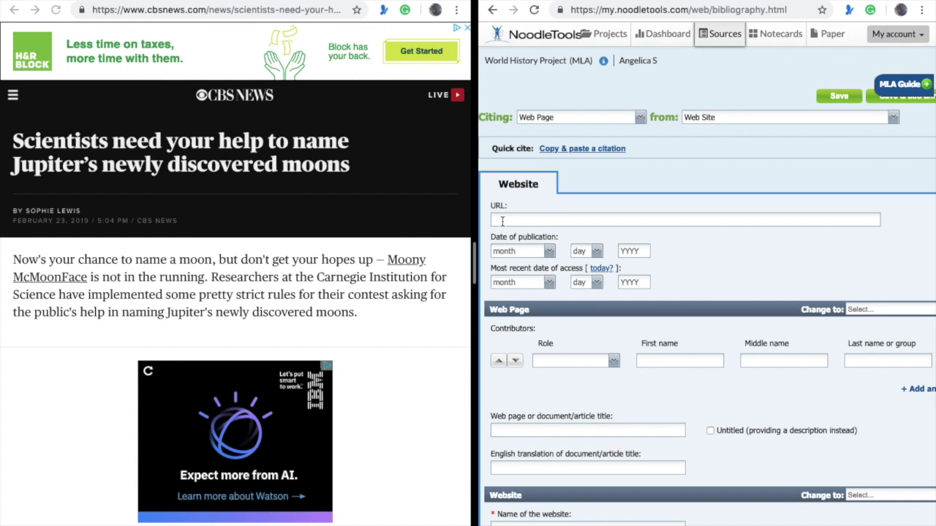
Paste the CBS article's web address into the citation's URL field
click(199, 11)
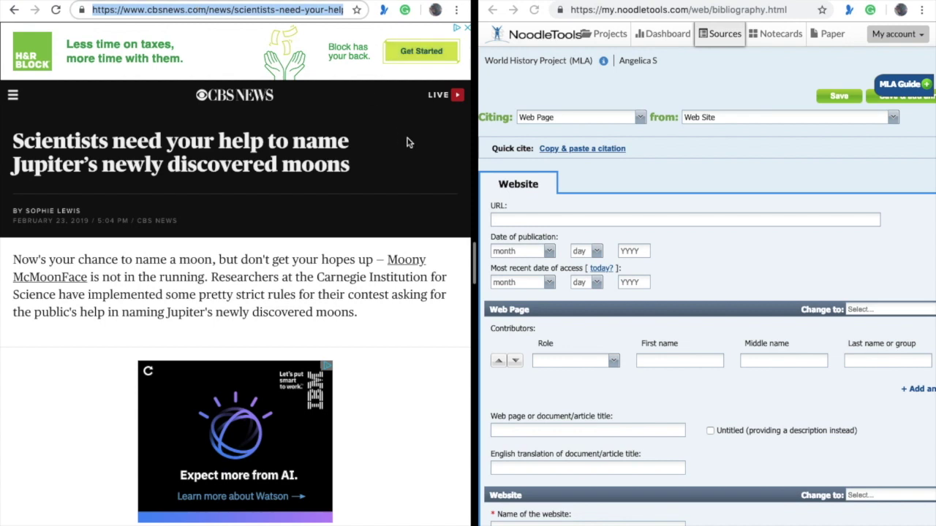
click(506, 221)
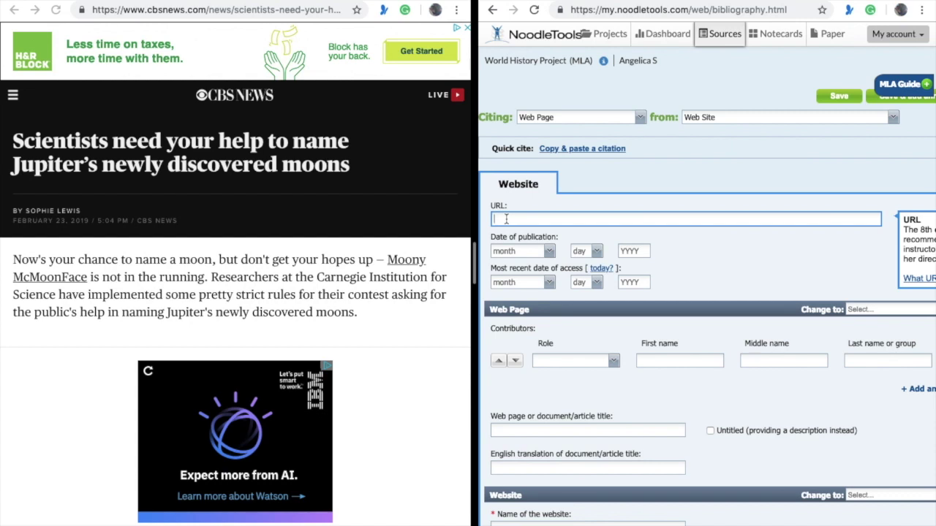
text(https://www.cbsnews.com/news/scientists-need-your-help-to-name-jupiters-newly-discovered-moons/)
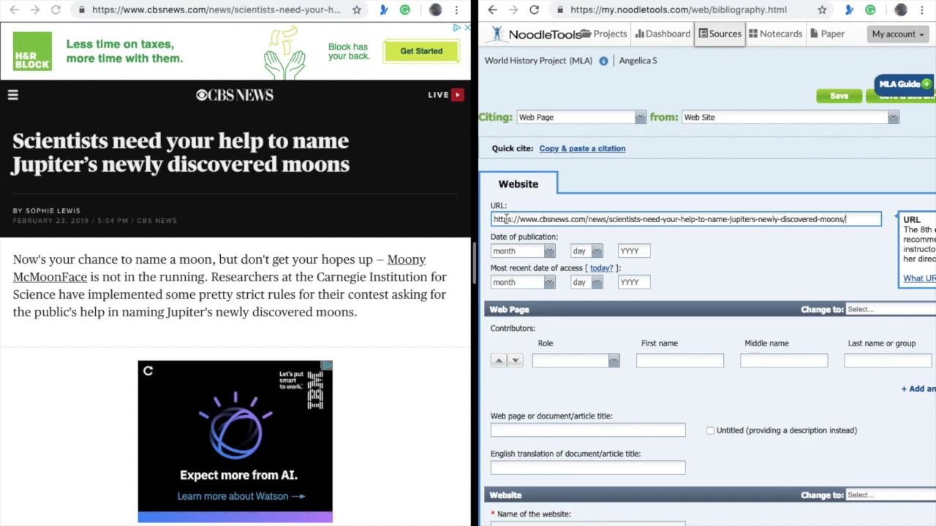
Set publication date to February 23, 2019 and access date to today, February 24, 2019
click(549, 253)
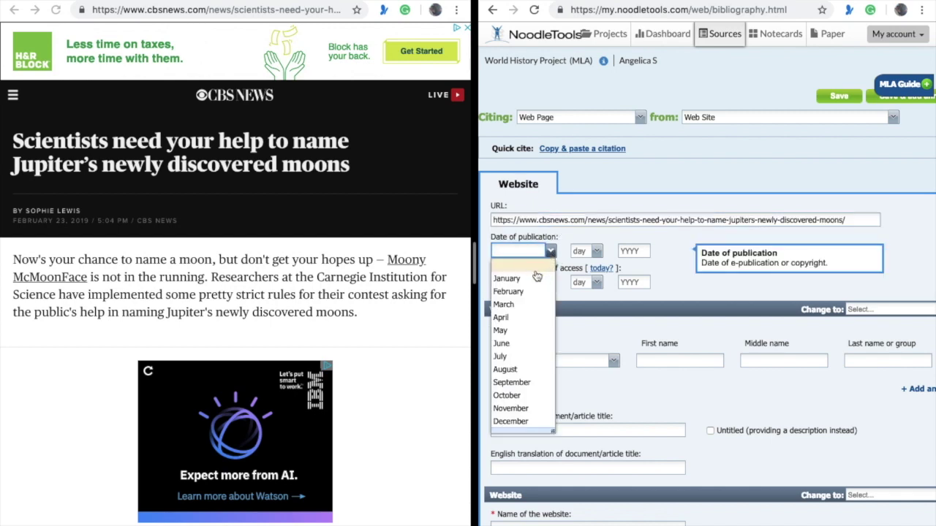
click(527, 292)
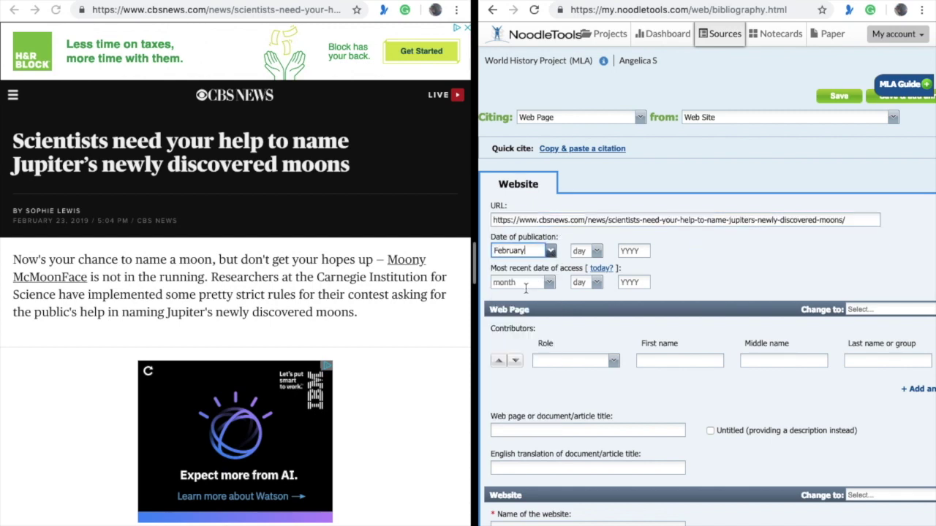
click(598, 252)
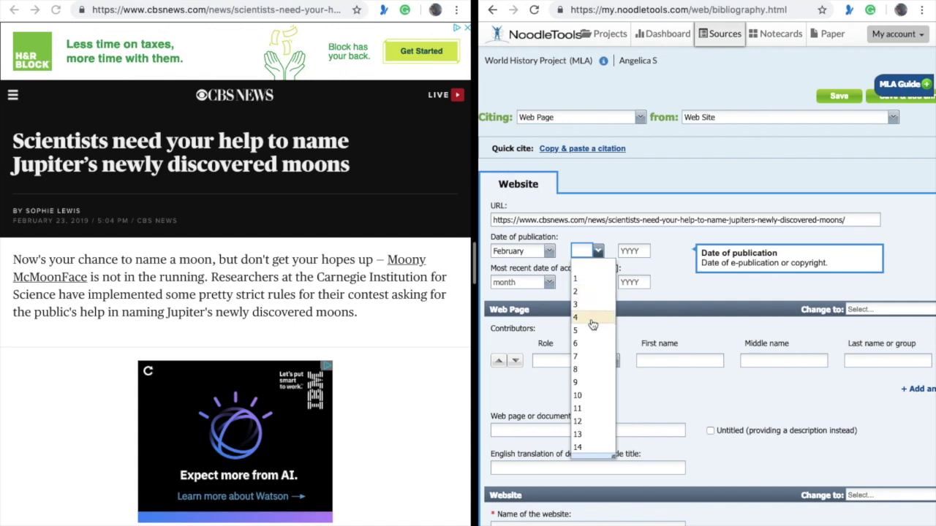
scroll(593, 359, down, 3)
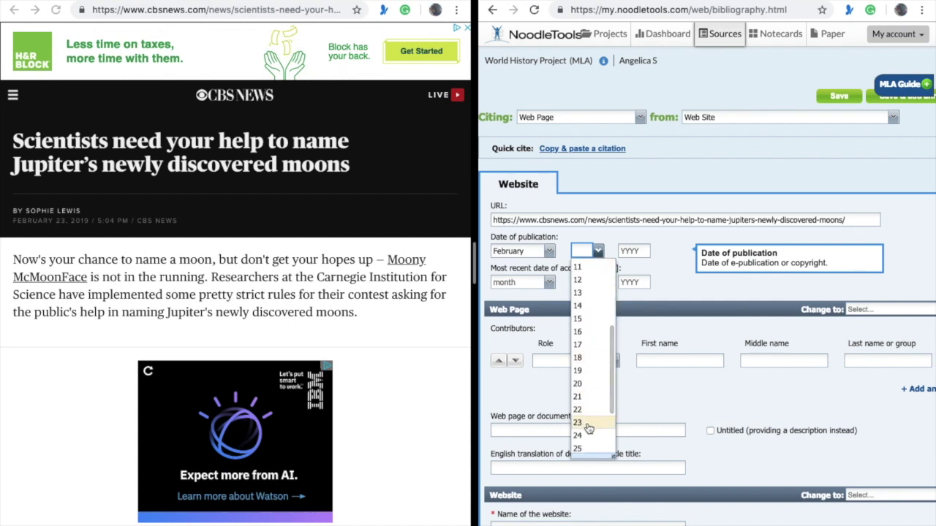
click(589, 426)
click(634, 252)
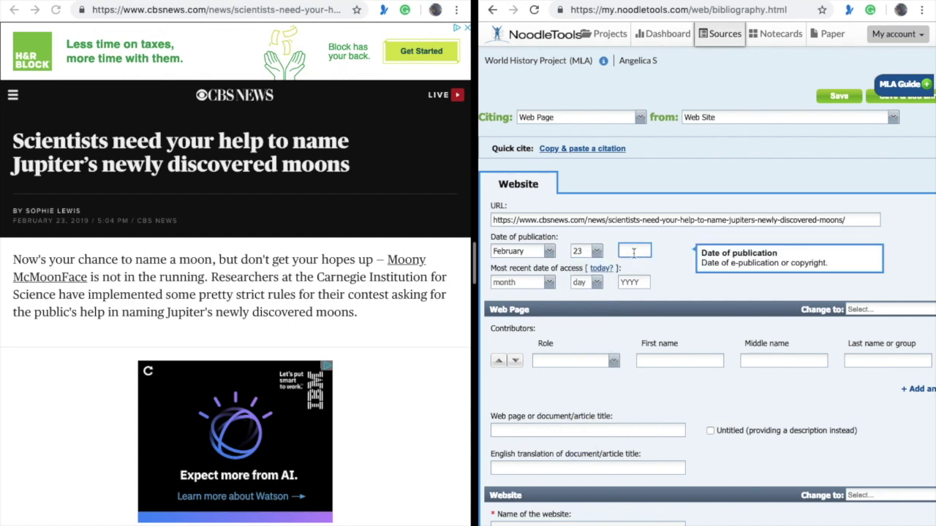
text(2019)
click(680, 269)
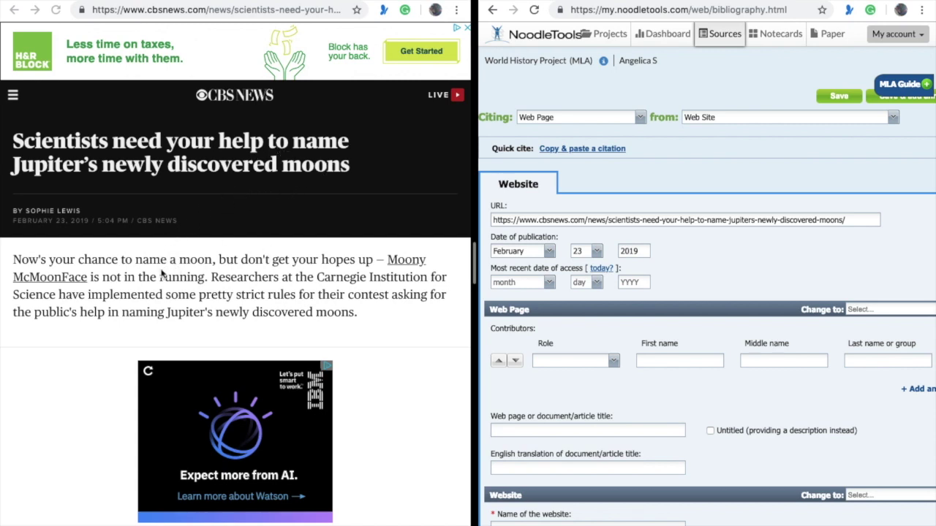
scroll(161, 271, down, 2)
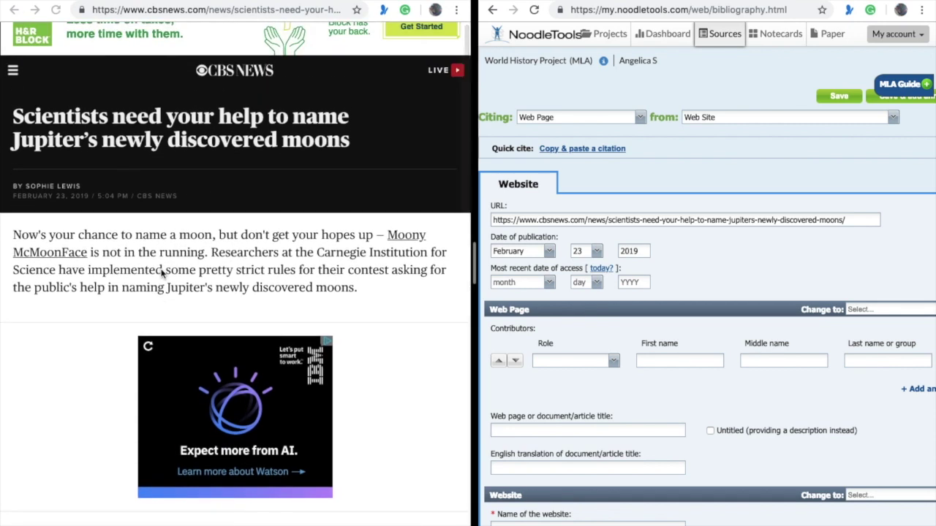
scroll(161, 272, up, 1)
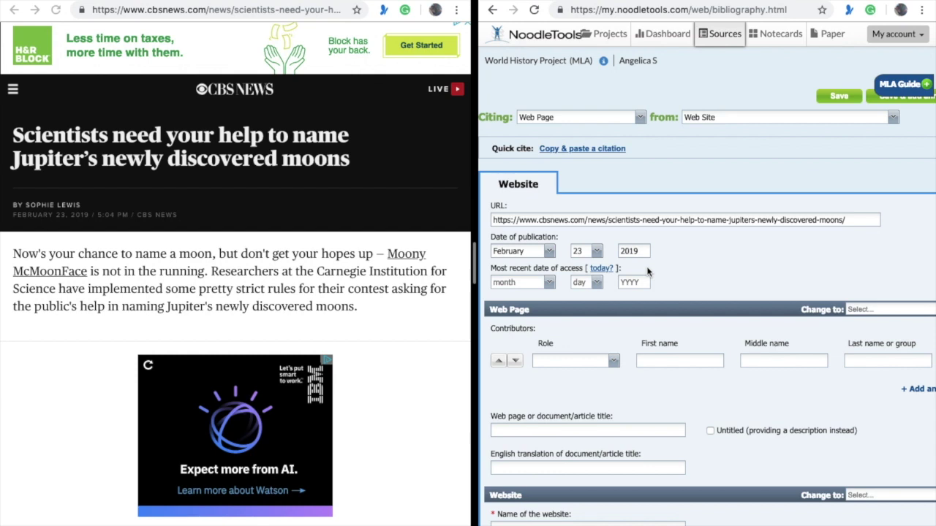
click(601, 269)
Set the first contributor's role to Author and enter the author's first name
scroll(566, 335, down, 4)
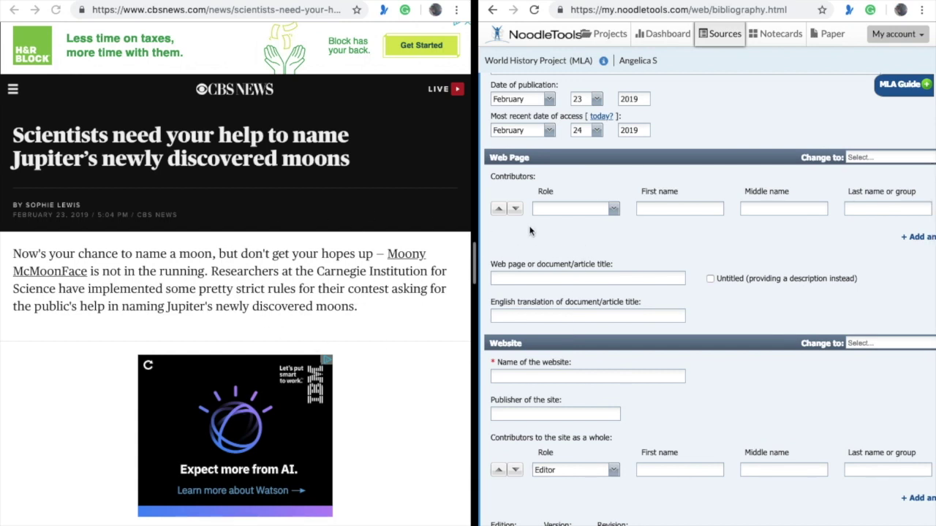
click(560, 210)
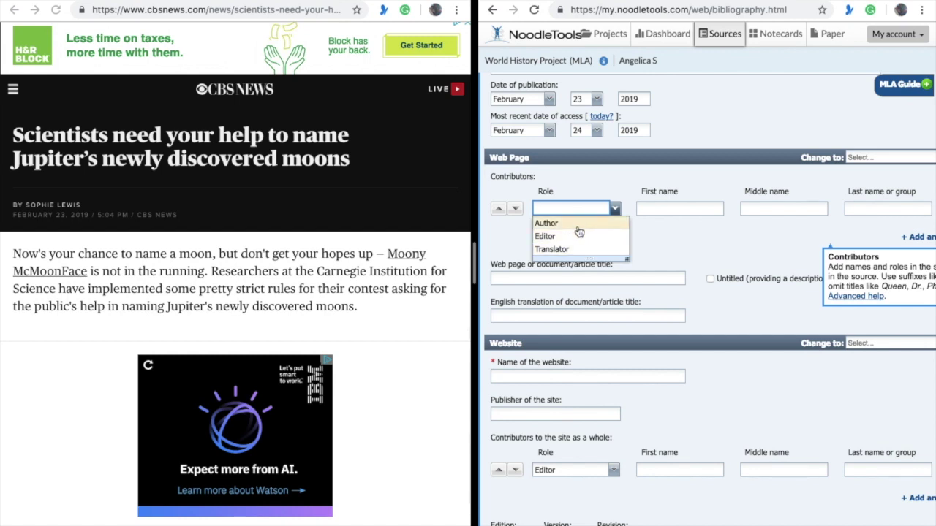
click(578, 226)
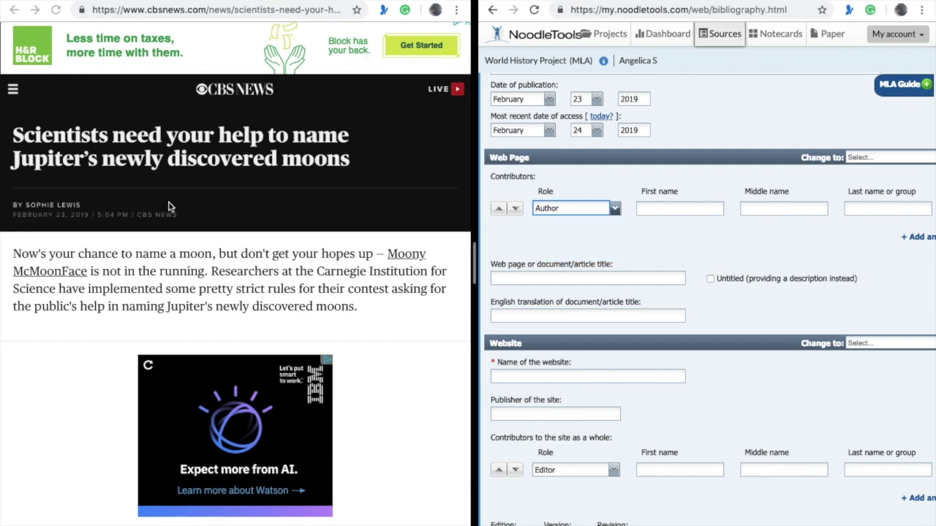
click(657, 210)
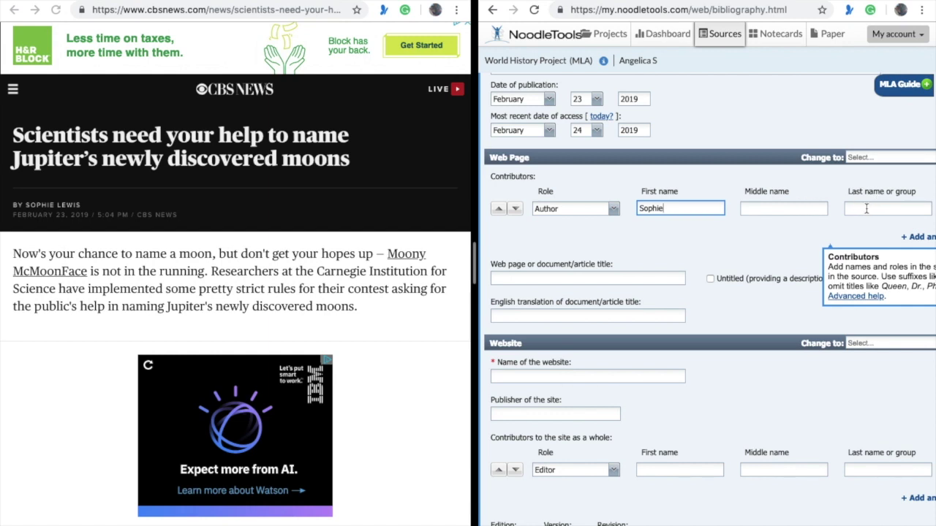
Enter the author's last name from the article byline
click(867, 209)
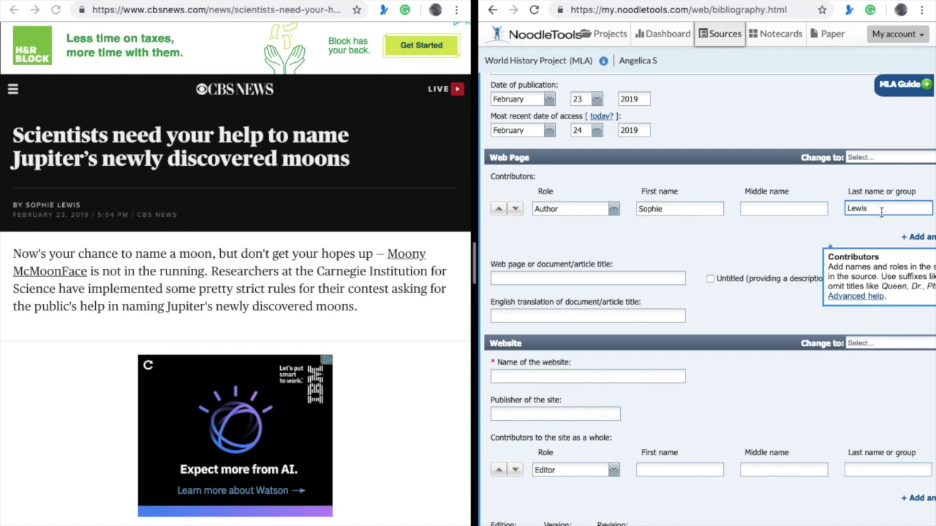
scroll(768, 244, down, 2)
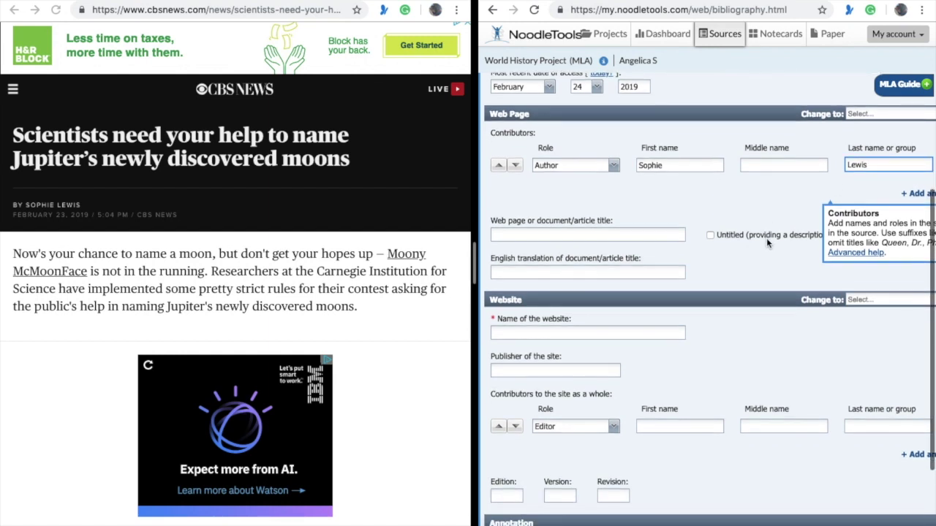
Enter 'Scientists need your help to name Jupiter's newly discovered moons' as the web page title
click(751, 246)
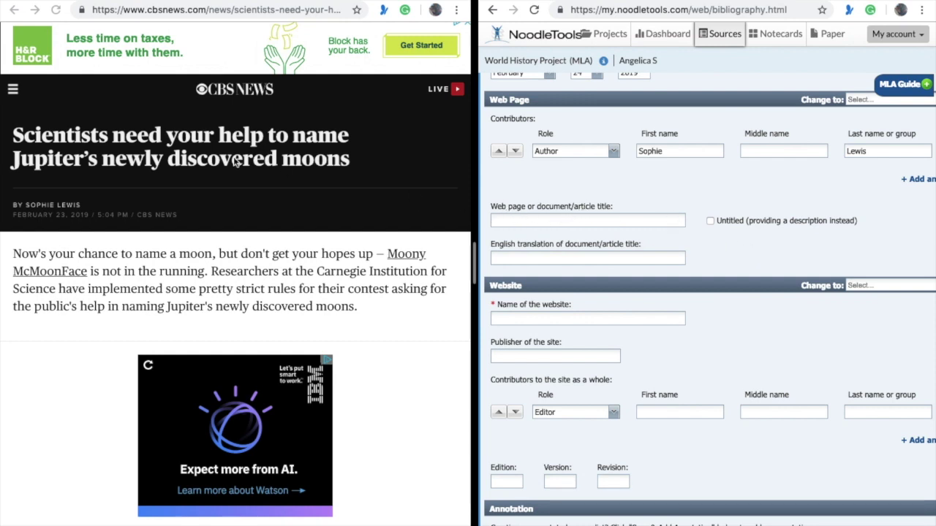
click(501, 220)
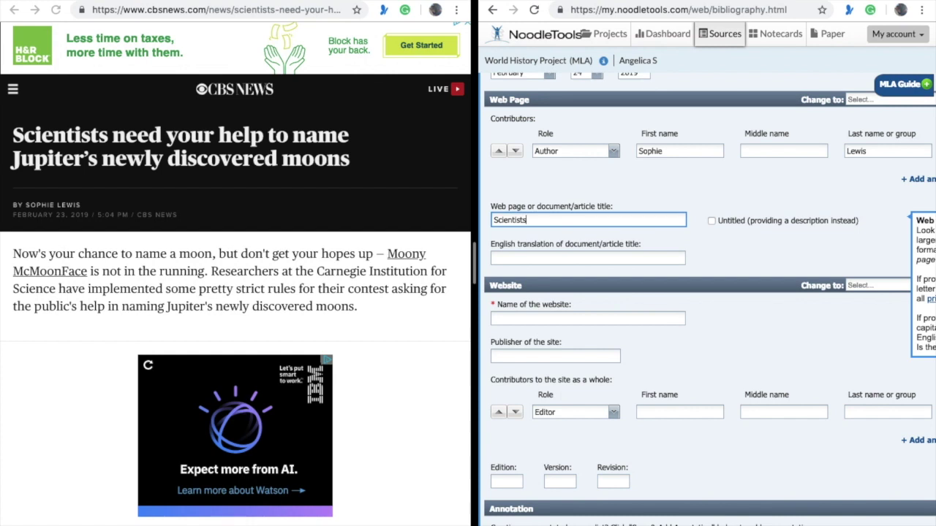
text(Scientists need your help to name )
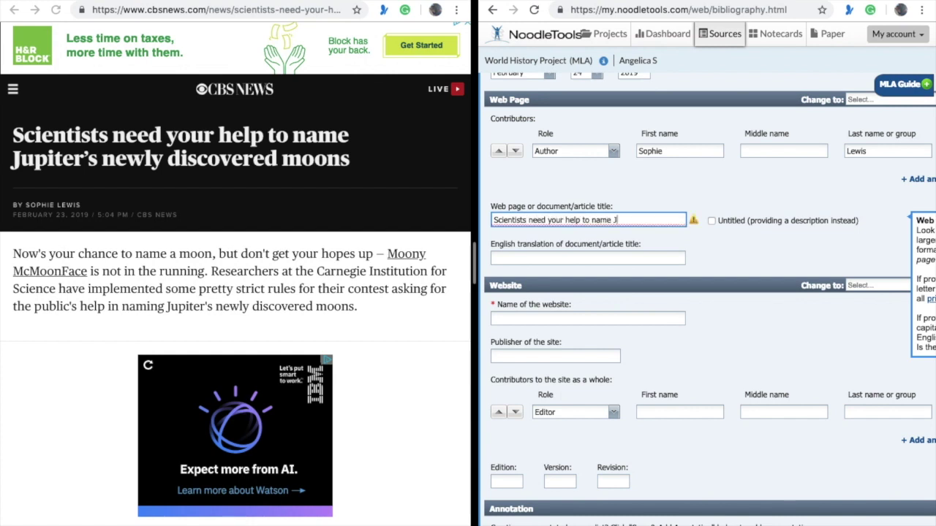
text(Jupiter's newly discovered mo)
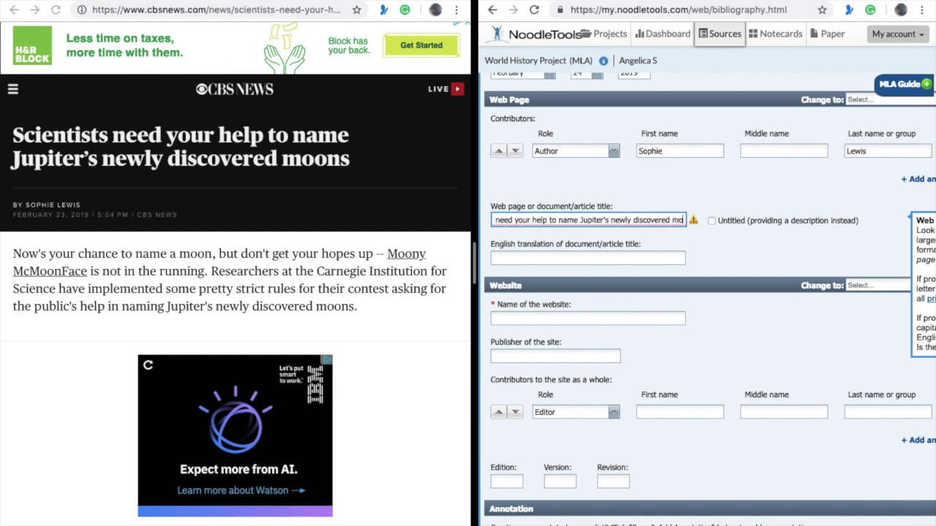
text(ons)
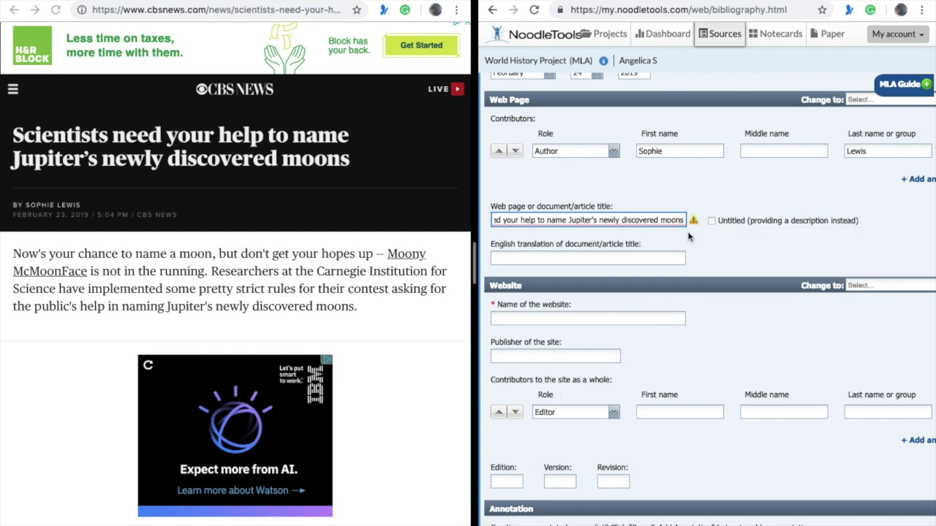
Capitalize Moons, Discovered, Newly, Name, Help and Need in the title
mouse_move(695, 225)
click(667, 221)
key(BackSpace)
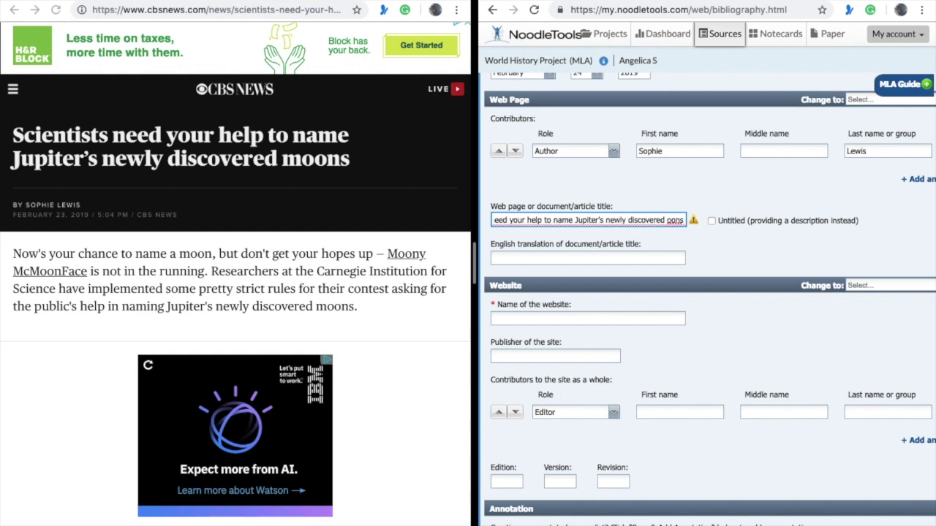
text(M)
key(BackSpace)
text(D)
click(606, 220)
key(BackSpace)
text(N)
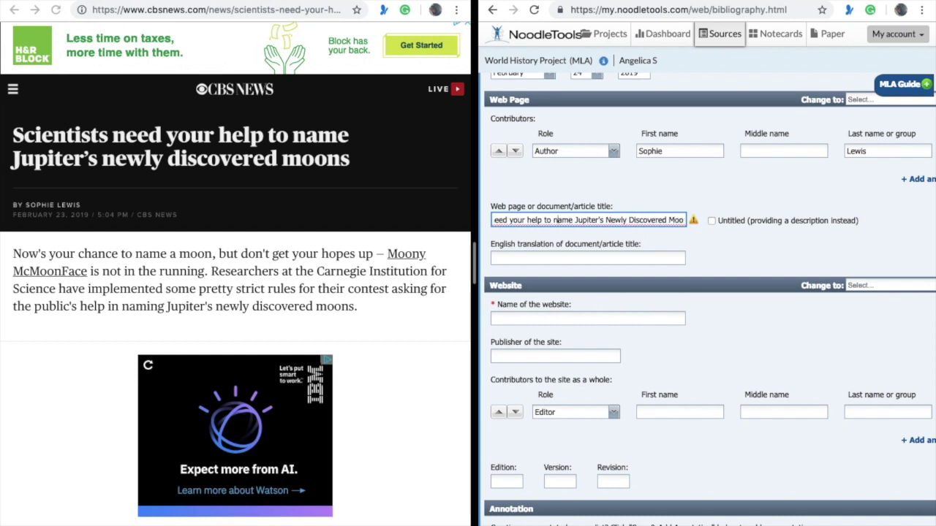
click(558, 220)
key(BackSpace)
text(N)
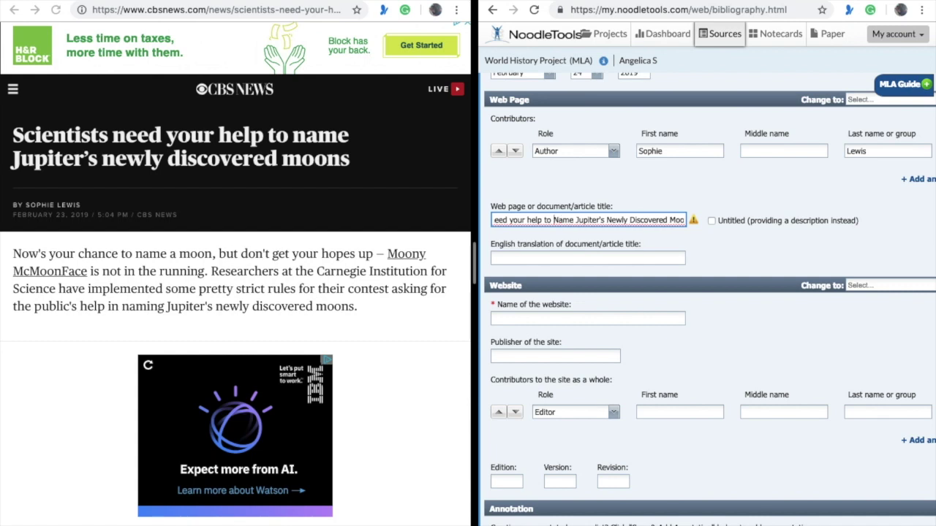
click(530, 220)
key(BackSpace)
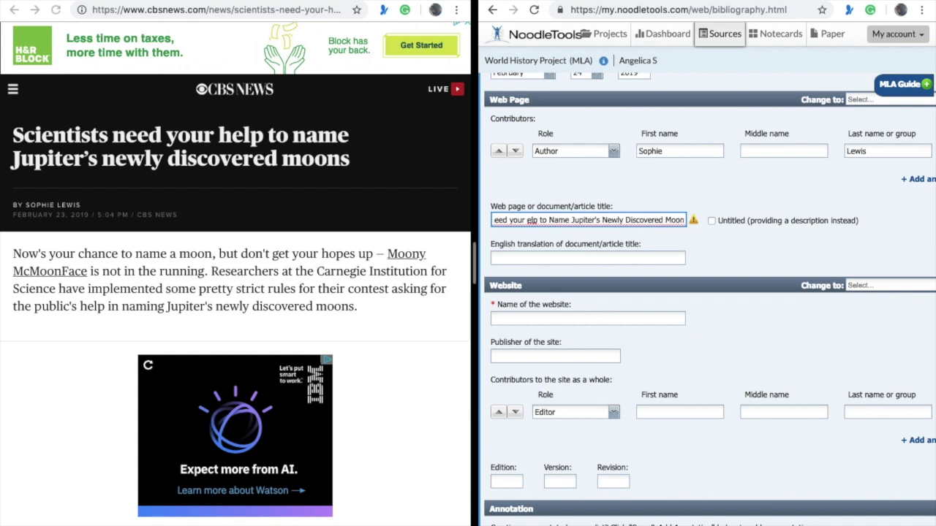
text(H)
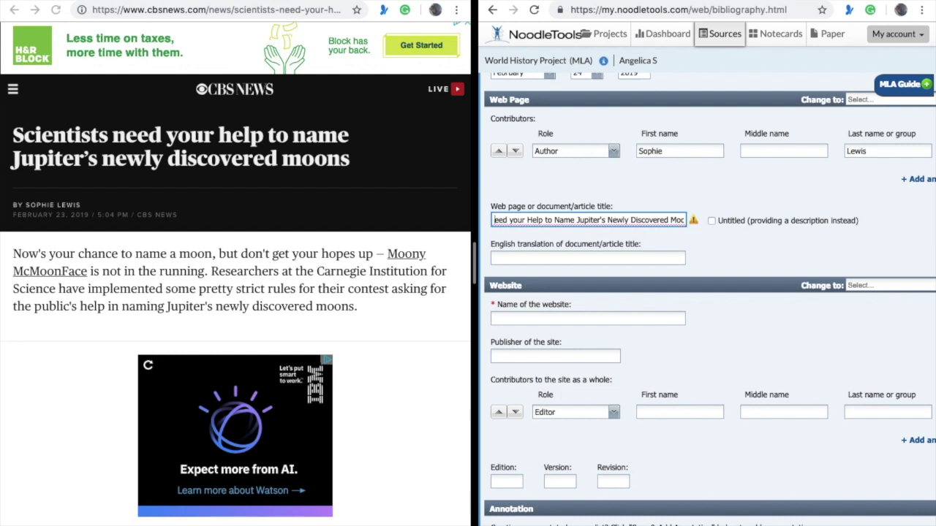
key(BackSpace)
key(BackSpace)
text(N)
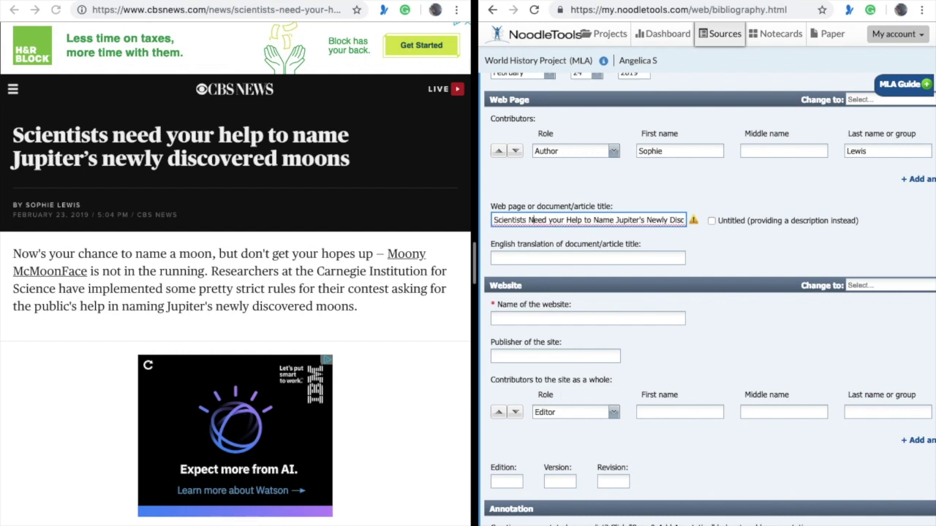
Capitalize Your too, completing the title-case headline
click(697, 254)
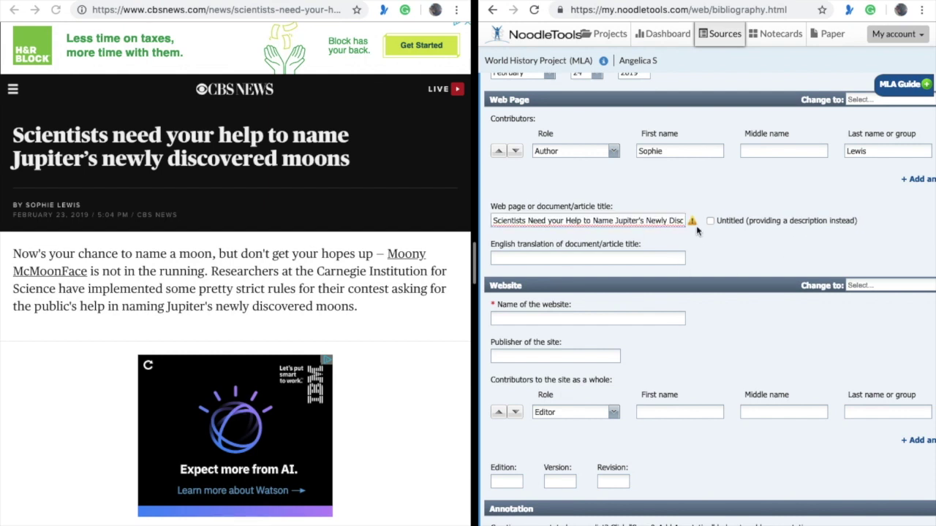
mouse_move(695, 225)
click(554, 220)
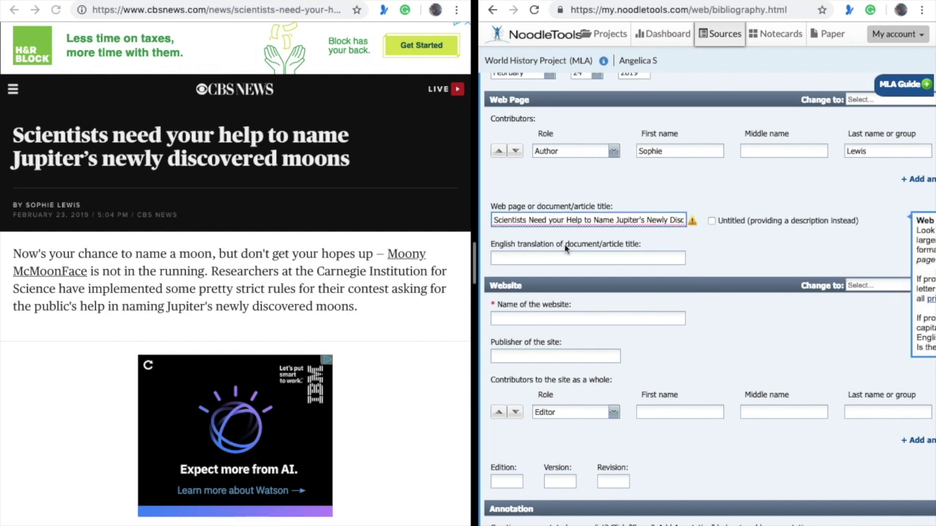
key(BackSpace)
text(Y)
click(714, 246)
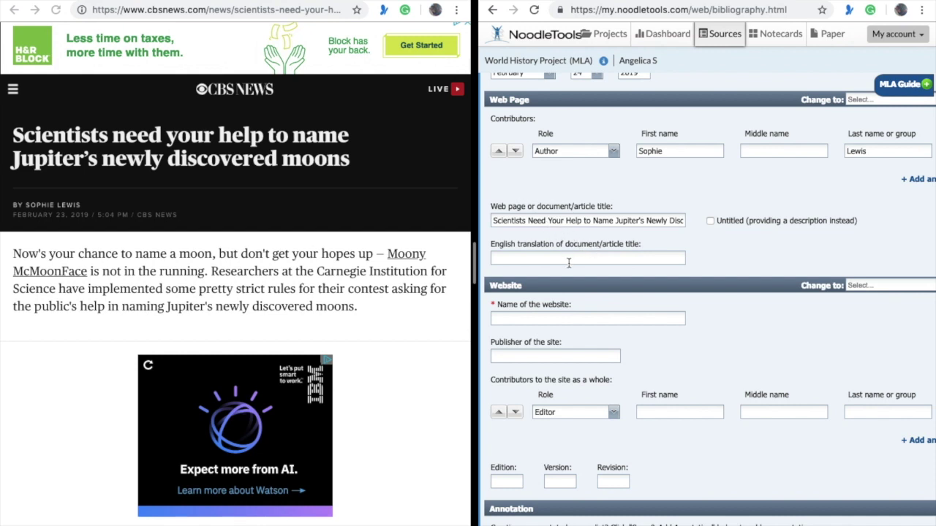
Enter 'CBS News' as the name of the website in the citation form
scroll(569, 263, down, 3)
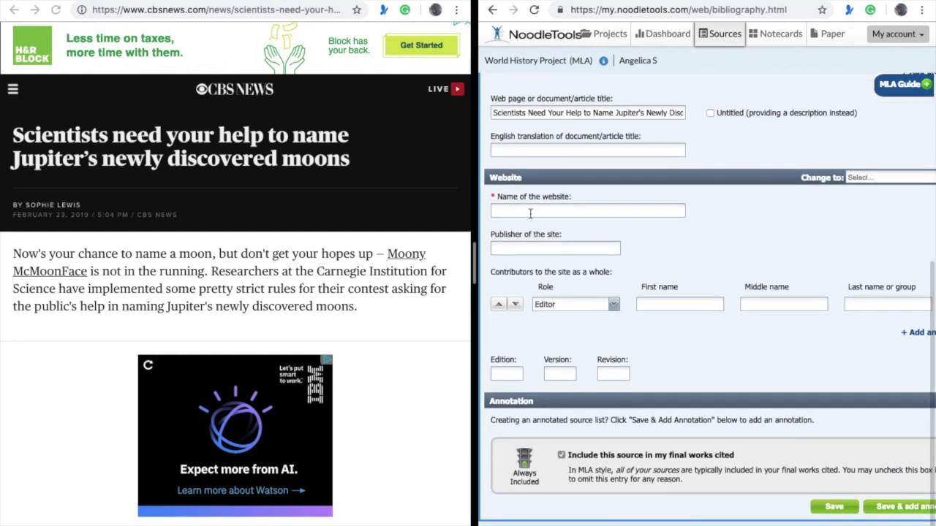
scroll(261, 275, up, 1)
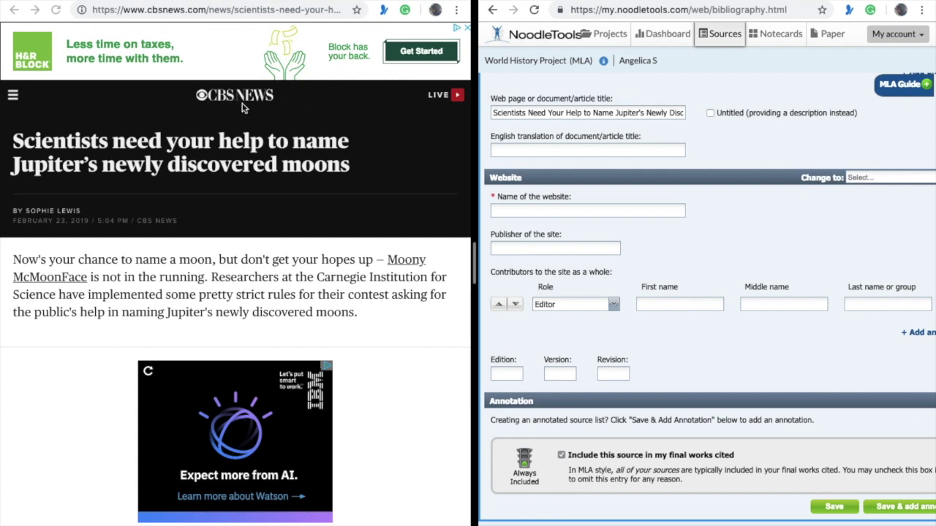
click(501, 213)
text(CBS News)
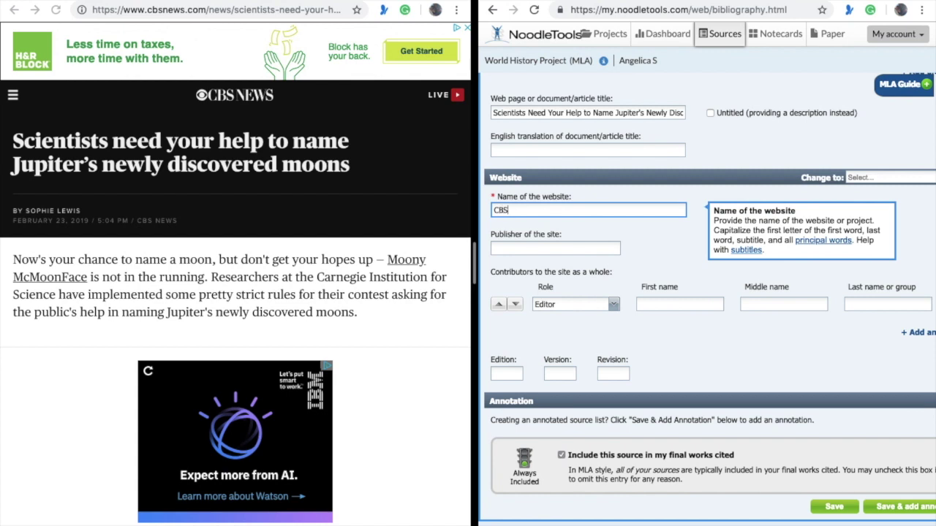
click(641, 240)
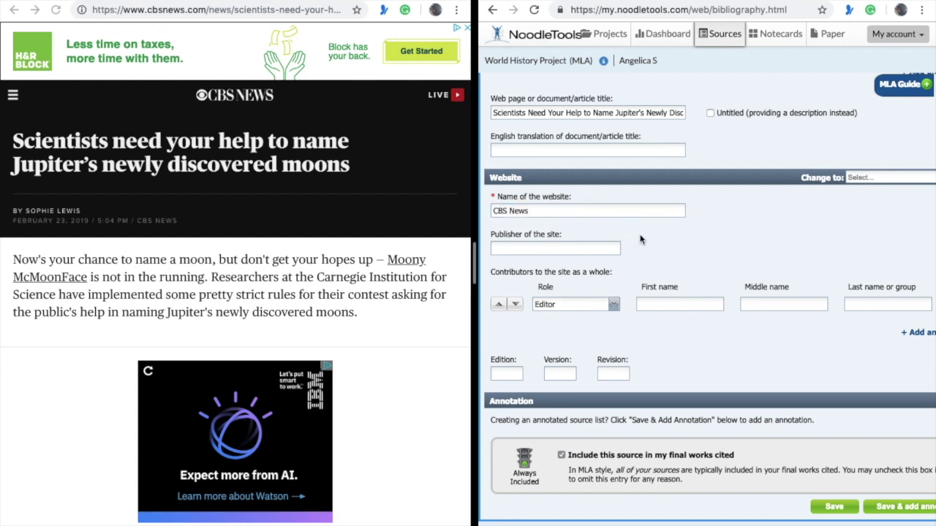
click(548, 248)
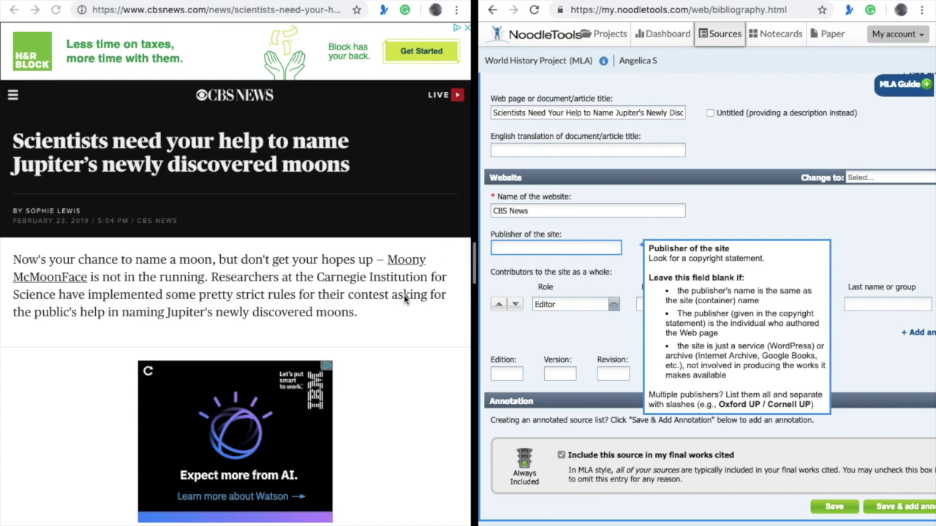
Find the publisher in the copyright line at the foot of the CBS News article
click(391, 315)
key(super+l)
click(390, 315)
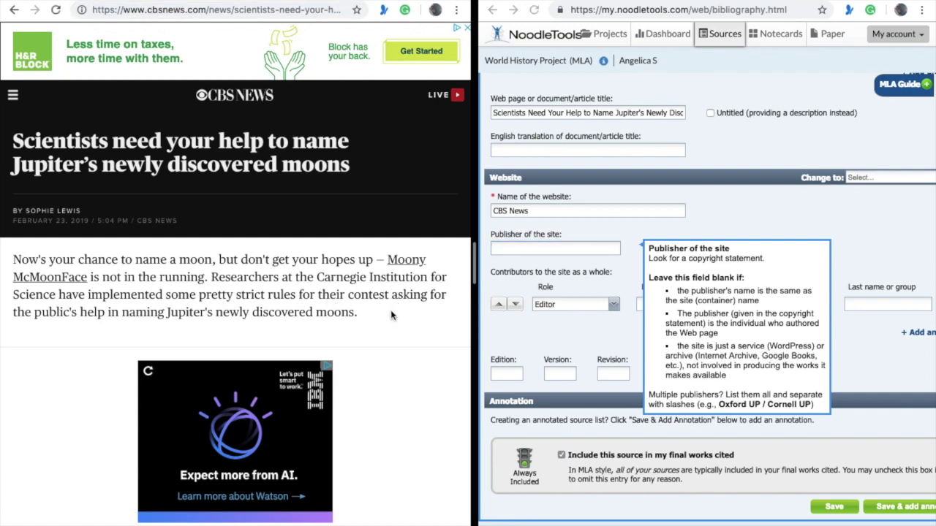
scroll(391, 315, down, 20)
scroll(391, 315, down, 15)
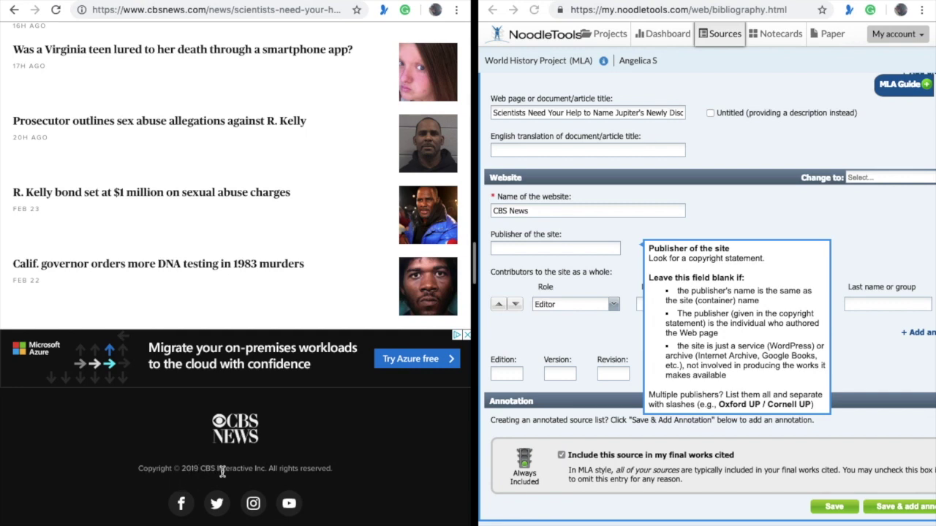
Set the site's publisher to 'CBS Interactive', dropping the 'Inc' suffix
click(515, 250)
text(CBS)
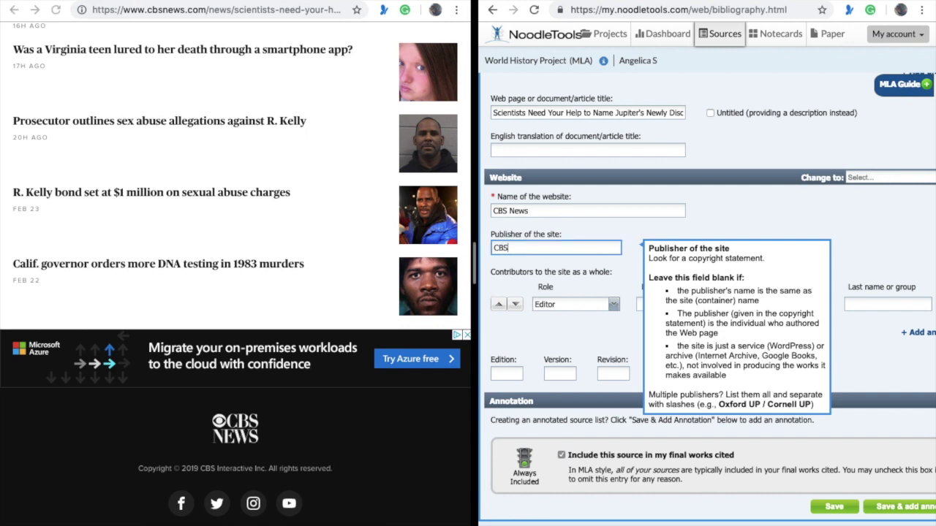
text( Interactive Inc)
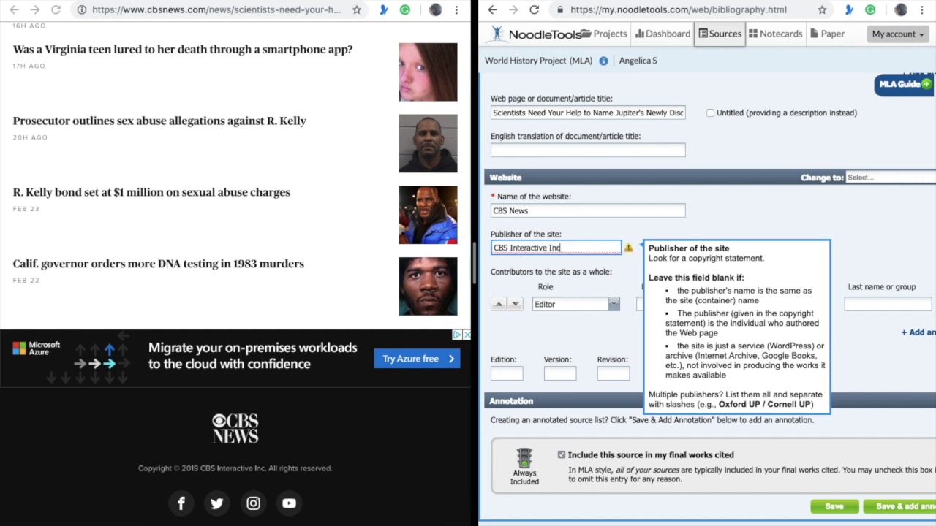
mouse_move(627, 251)
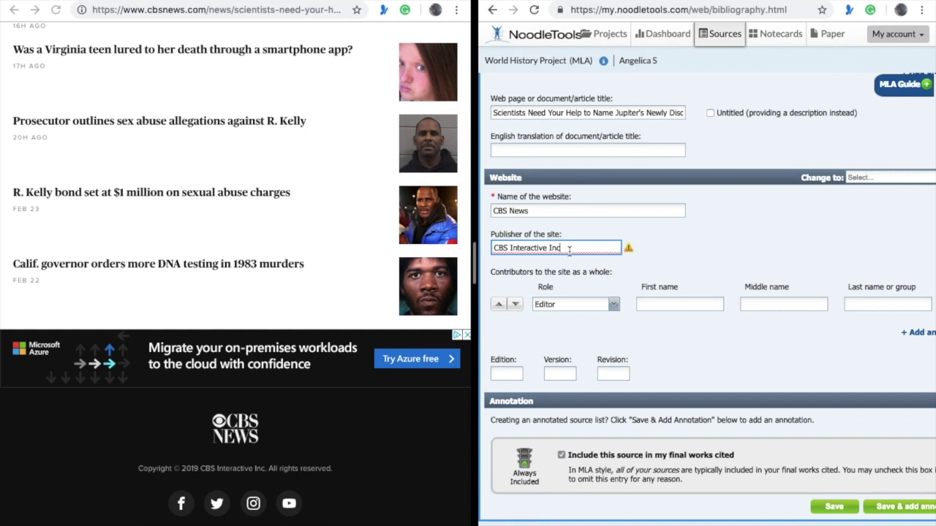
key(BackSpace)
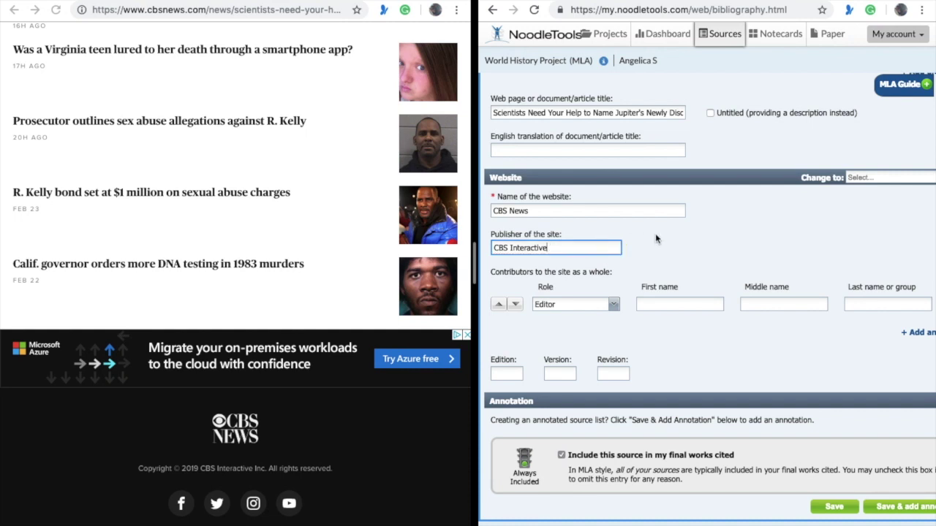
click(656, 236)
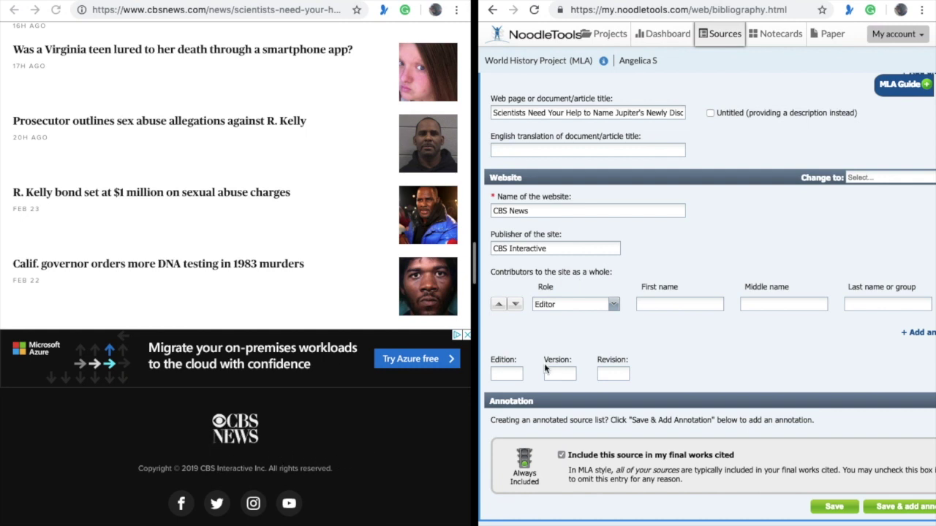
Review the citation's URL, dates and author, then save it to the Sources list
scroll(621, 340, right, 3)
scroll(621, 339, left, 3)
scroll(765, 366, up, 5)
scroll(765, 366, down, 5)
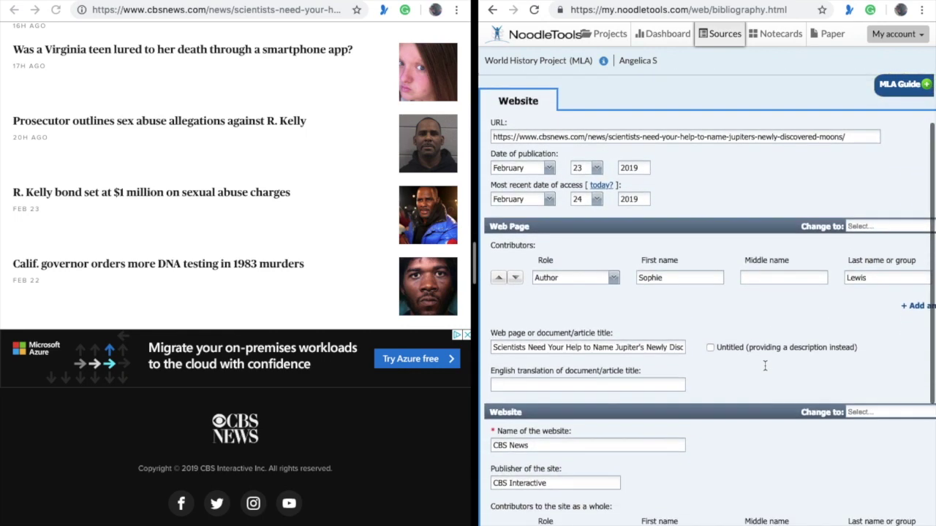
scroll(766, 371, right, 1)
scroll(766, 371, left, 1)
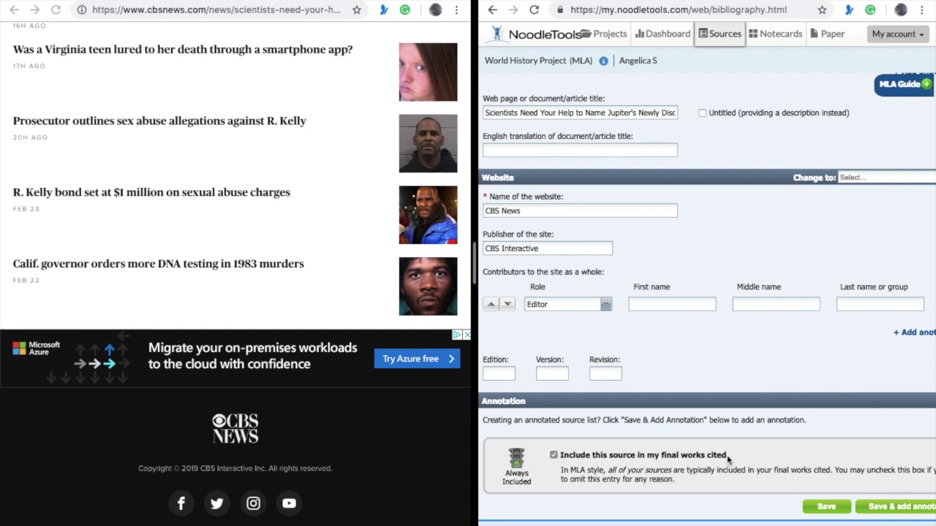
scroll(736, 461, right, 3)
scroll(760, 460, left, 4)
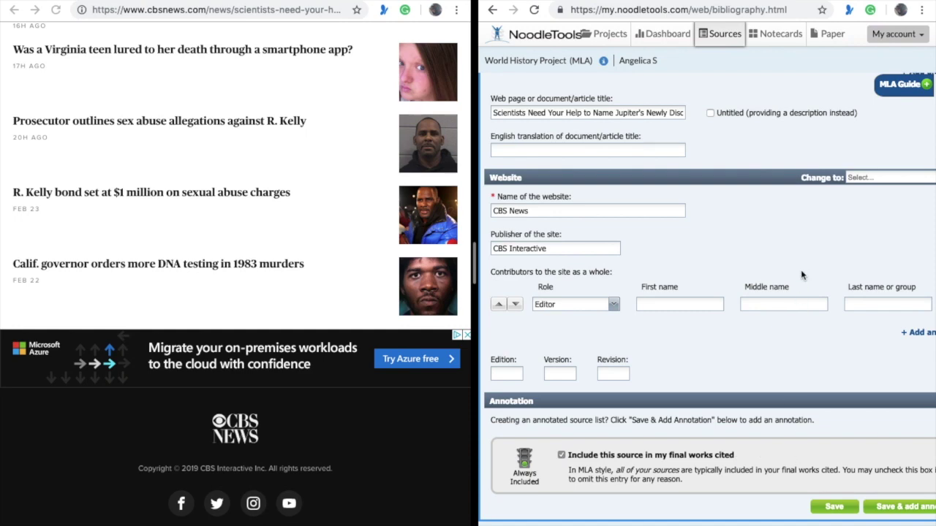
scroll(803, 273, up, 4)
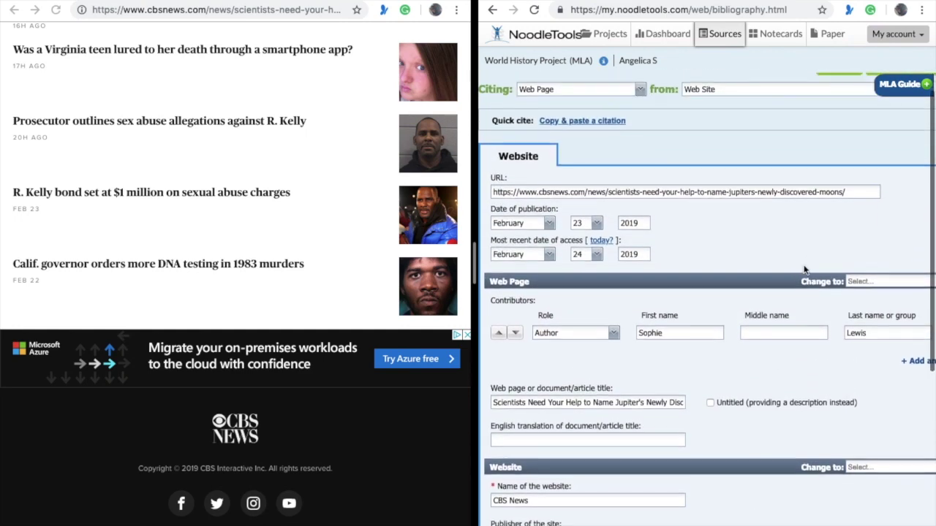
scroll(803, 273, down, 4)
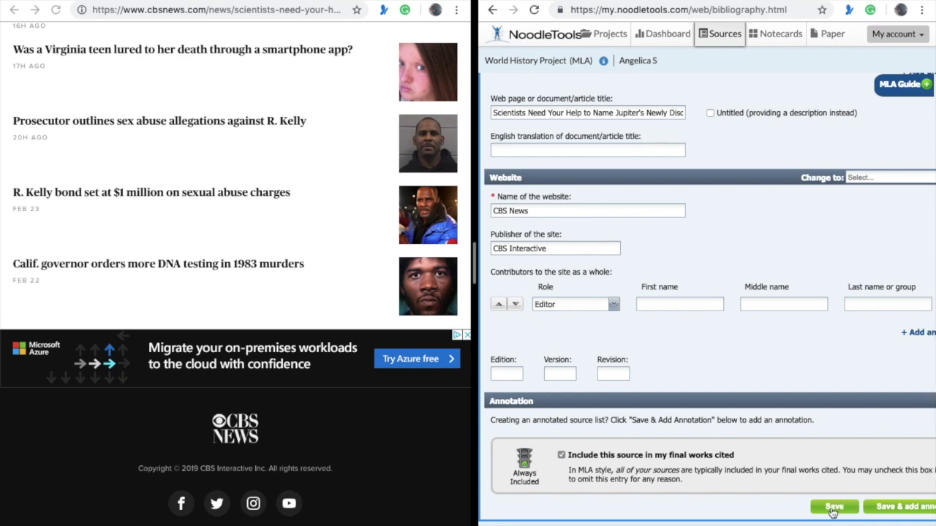
click(833, 507)
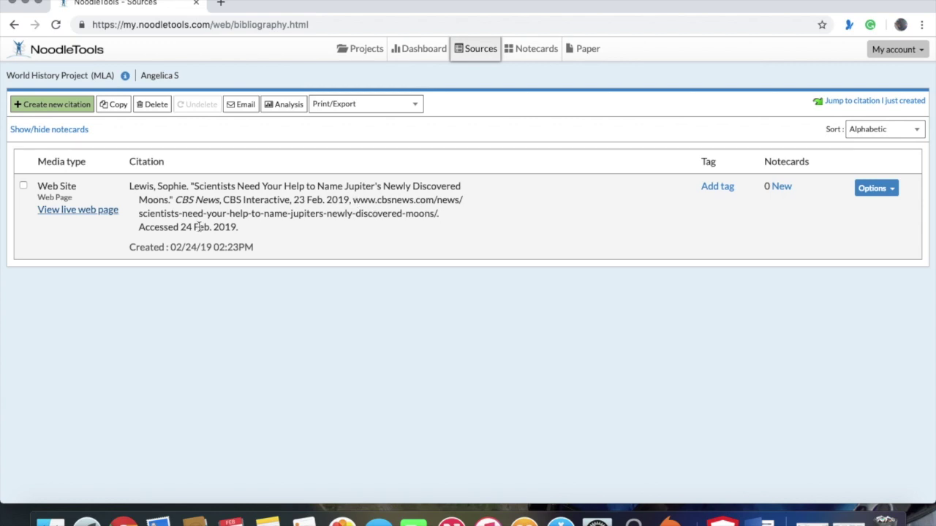
View the cited CBS News article's live page, then return to the NoodleTools Sources list
click(85, 212)
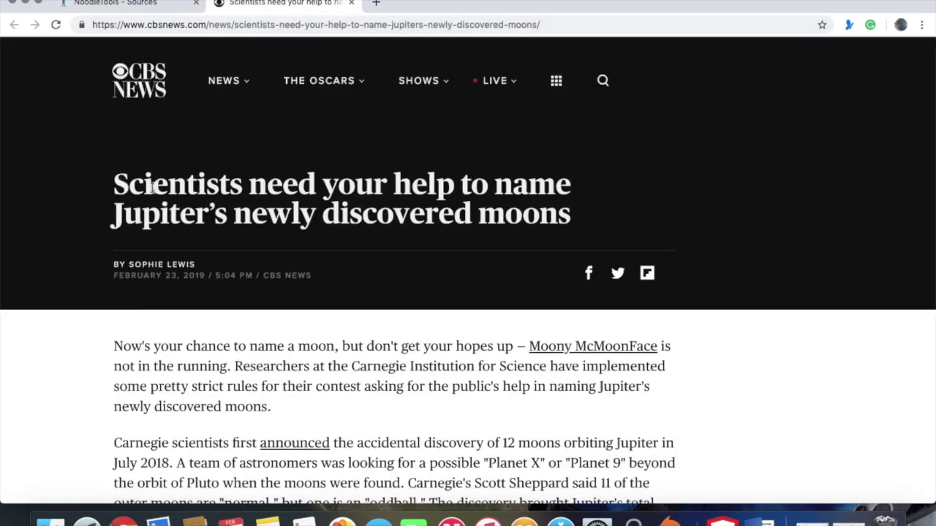
scroll(86, 362, down, 5)
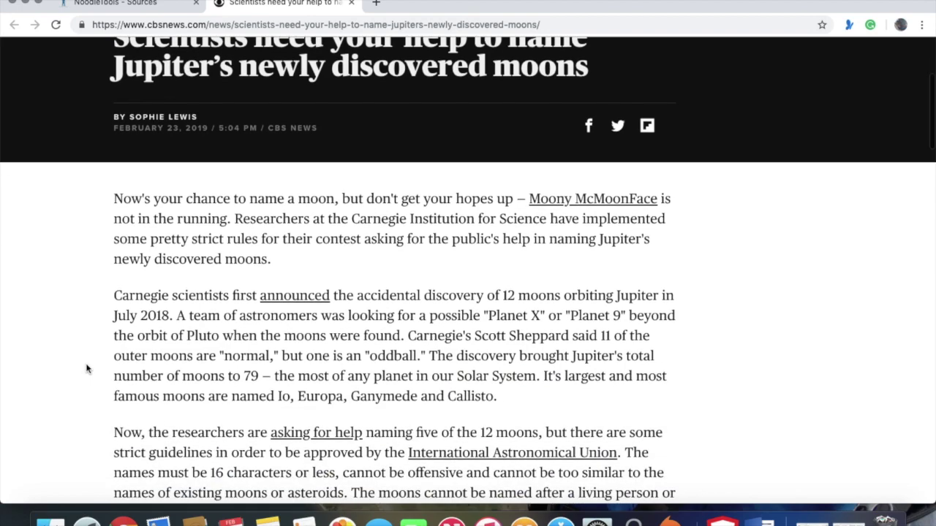
scroll(86, 368, down, 2)
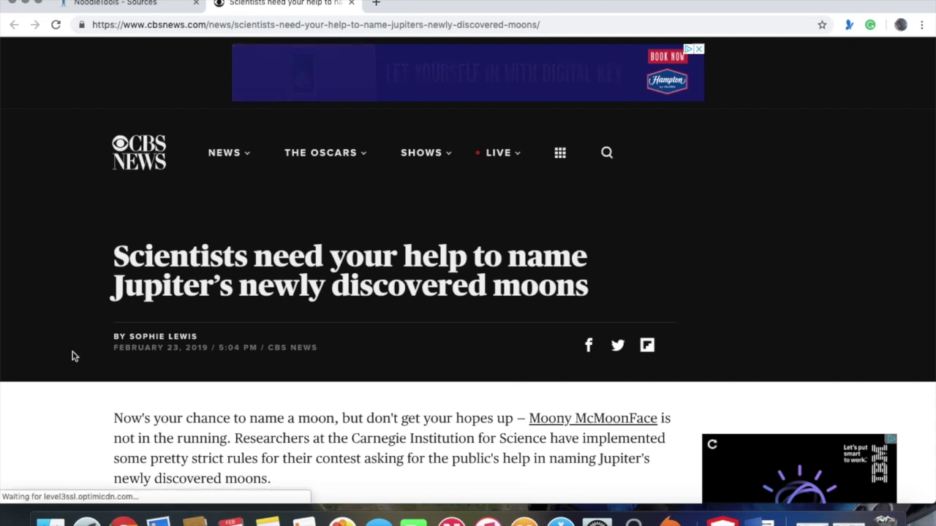
click(140, 4)
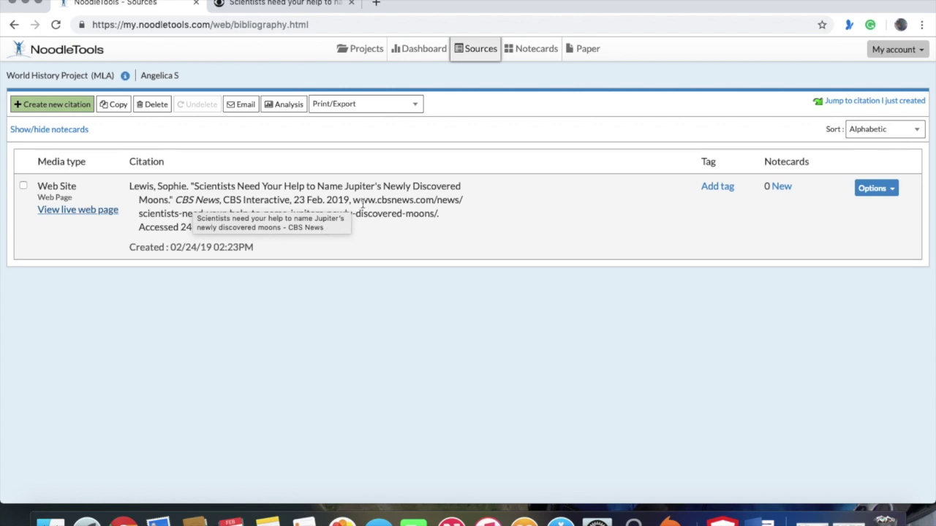
click(876, 189)
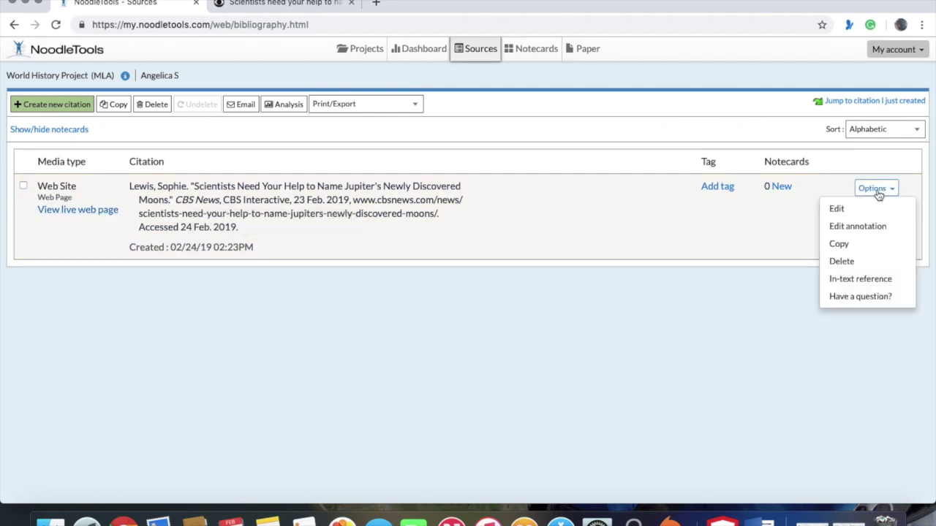
click(840, 285)
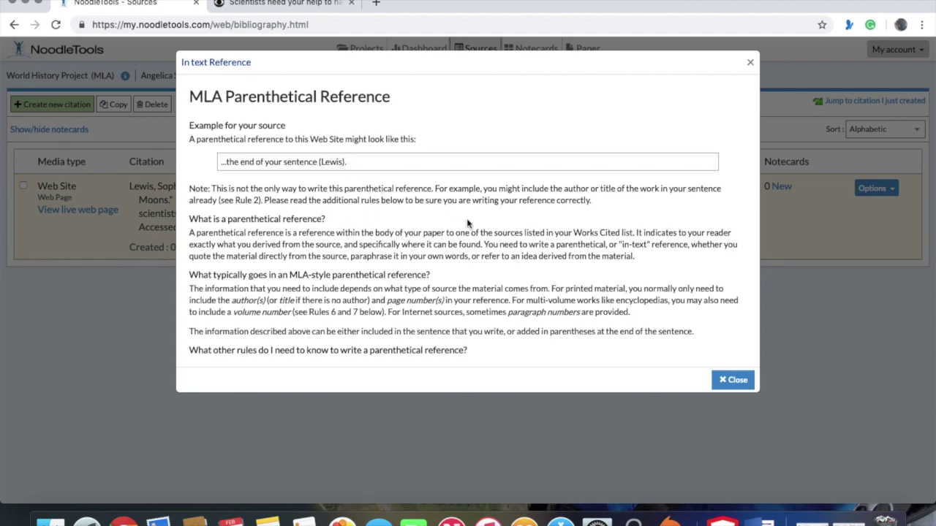
click(723, 382)
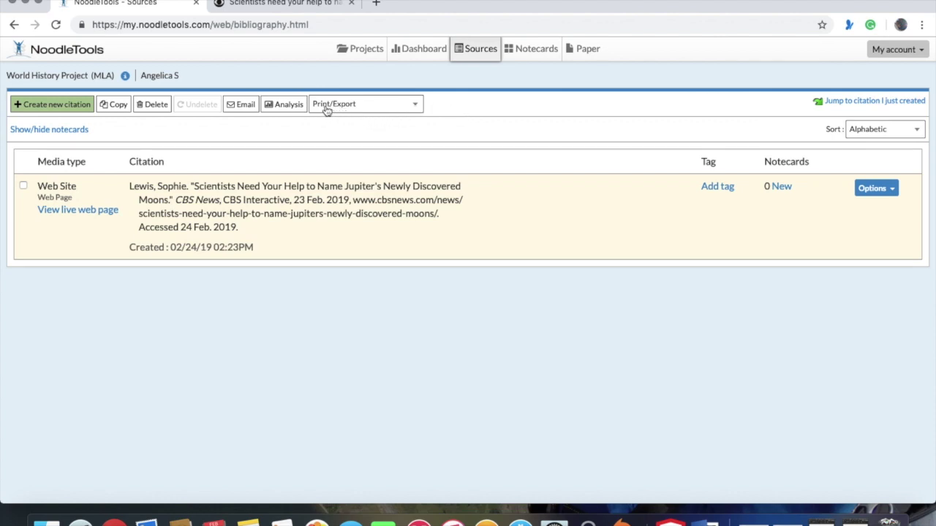
click(418, 109)
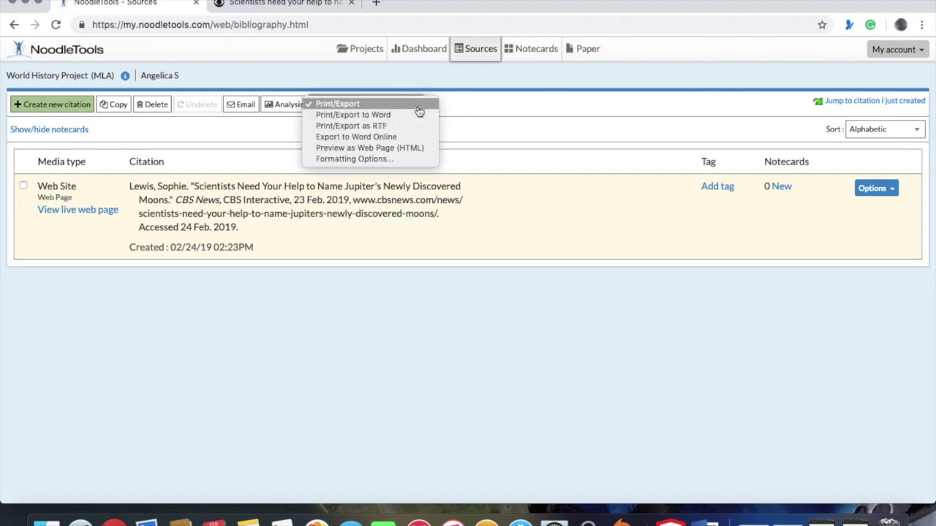
Export the source list to Word and open the downloaded .docx works-cited file
click(352, 116)
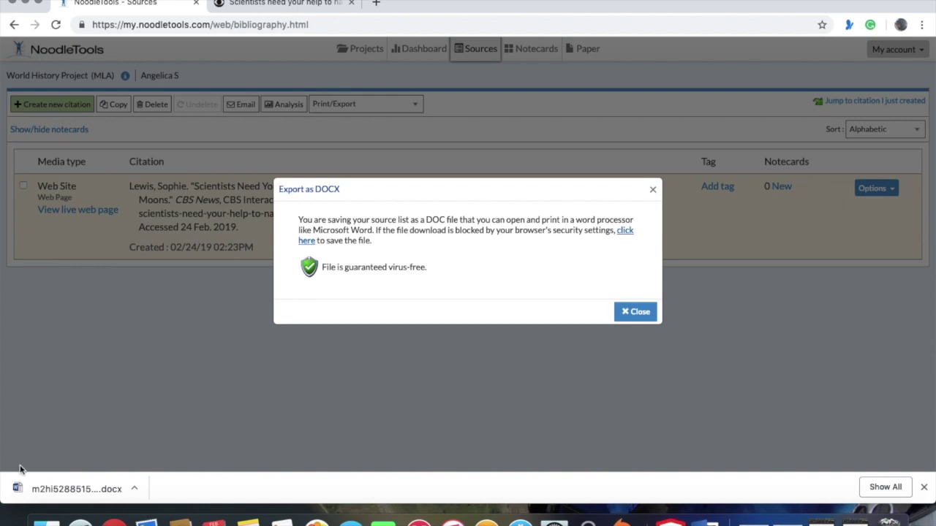
click(63, 490)
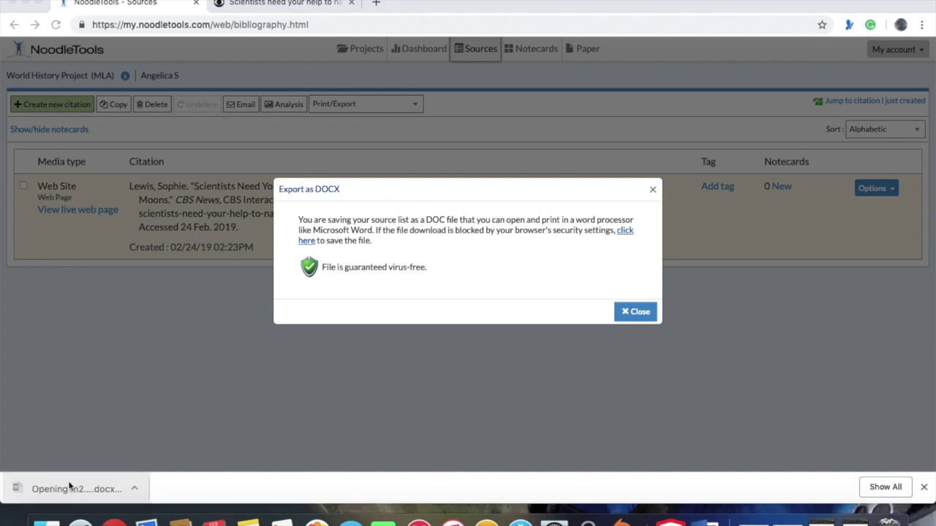